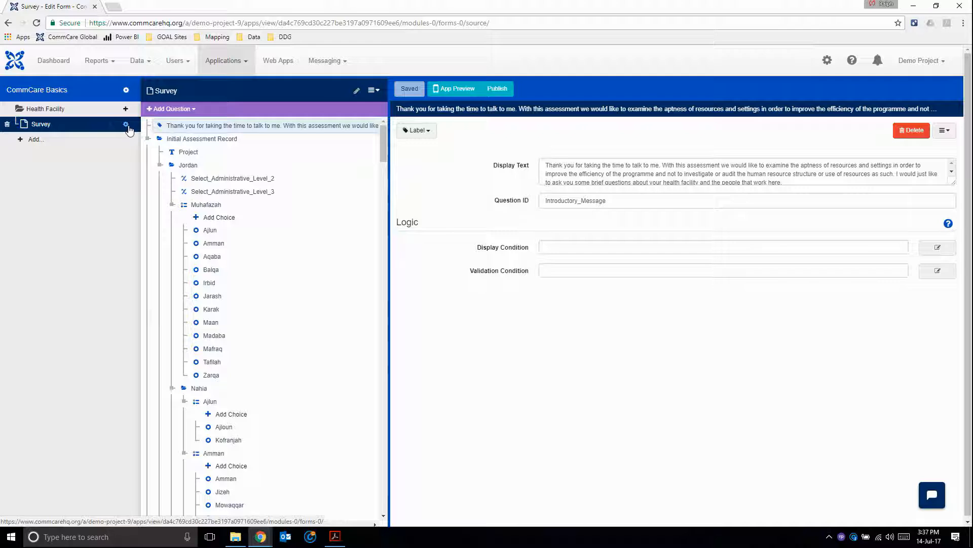
# - Check the assessment title in the PDF and rename the Survey form as Initial Assessment in its form settings
pyautogui.click(126, 126)
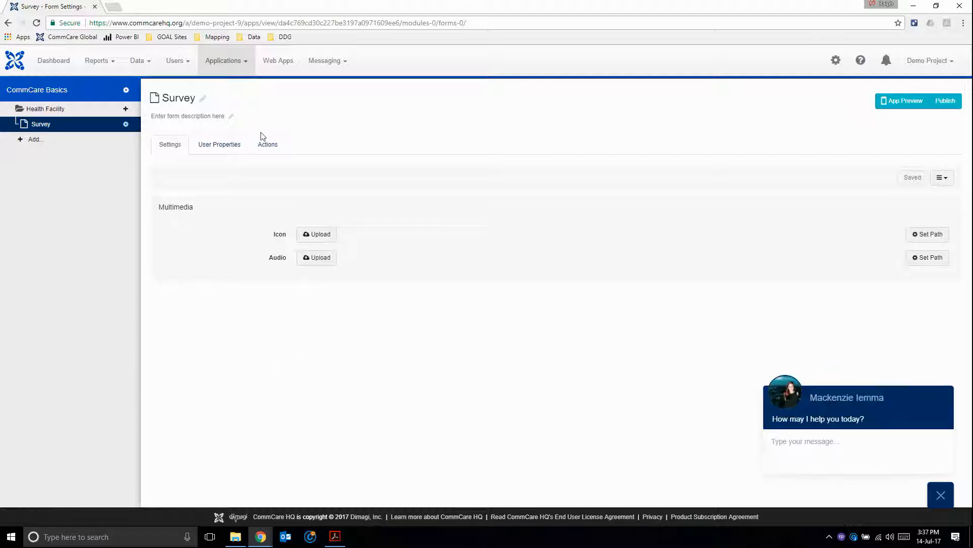
pyautogui.click(203, 99)
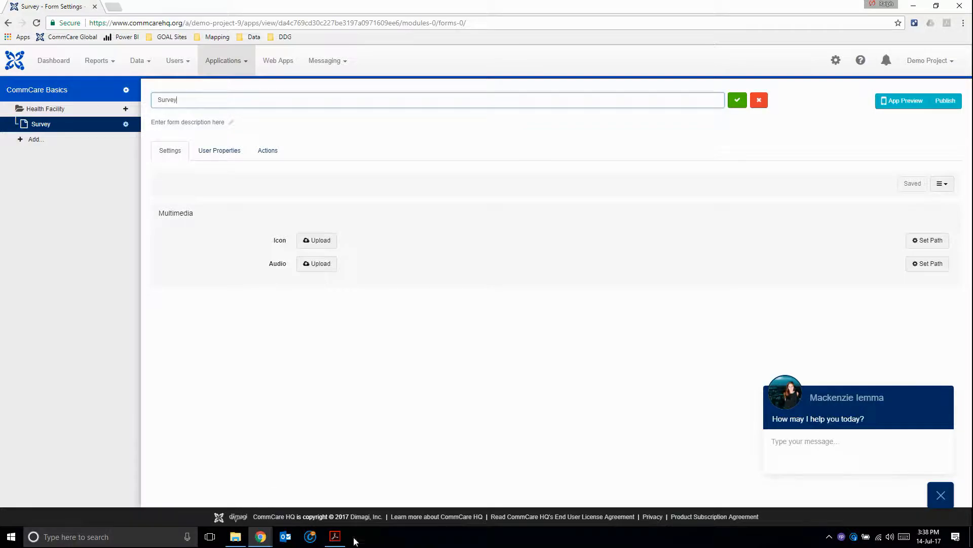
pyautogui.click(335, 536)
pyautogui.scroll(15, 354, 276)
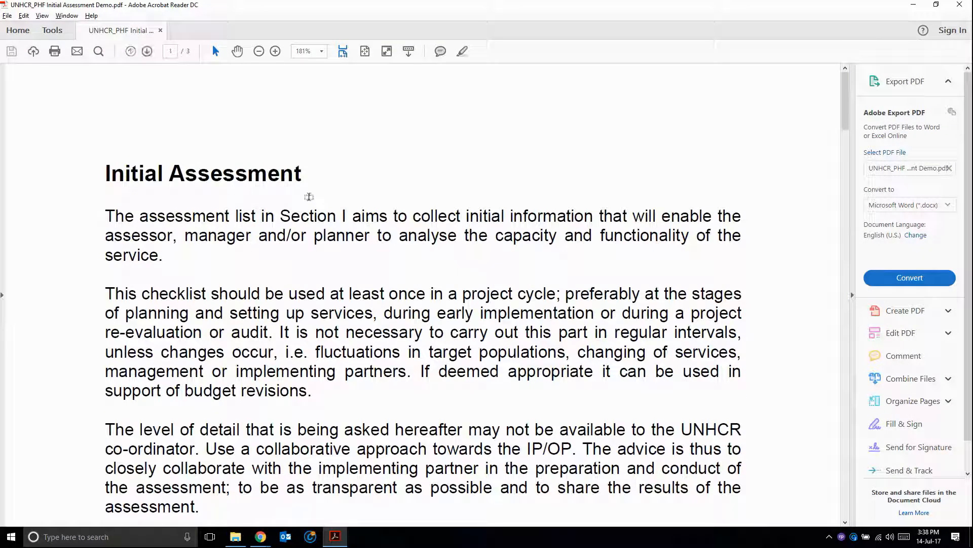
pyautogui.hotkey('alt', 'Tab')
pyautogui.press('BackSpace')
pyautogui.press('BackSpace')
pyautogui.press('BackSpace')
pyautogui.press('BackSpace')
pyautogui.press('BackSpace')
pyautogui.press('BackSpace')
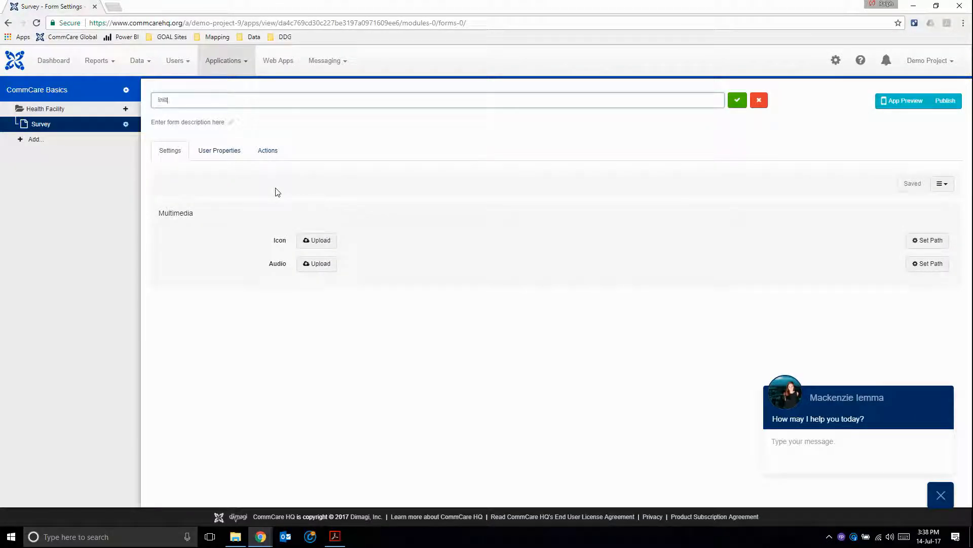
pyautogui.write('Initial Assessment')
pyautogui.click(738, 100)
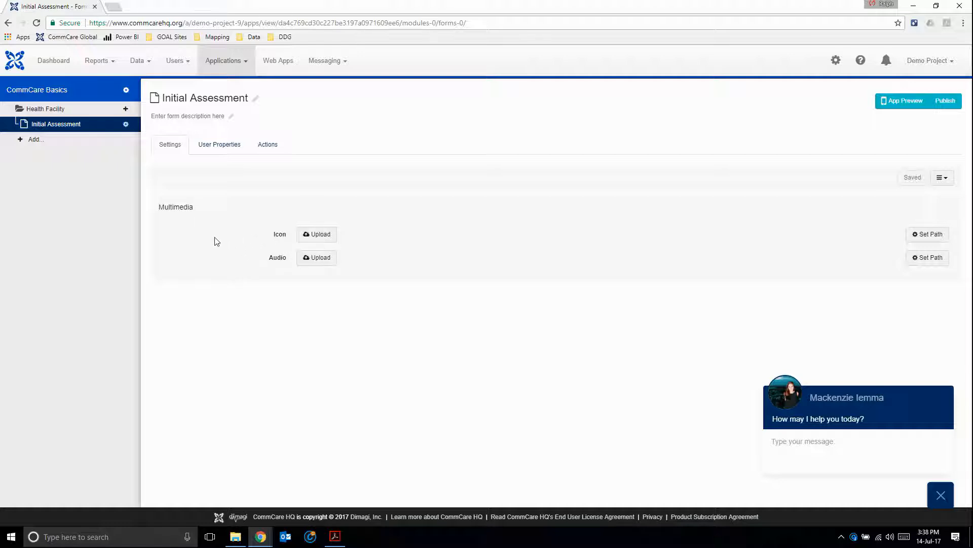
# - Review the Initial Assessment form's user properties and its actions, including the destination choices for copying the form
pyautogui.click(211, 148)
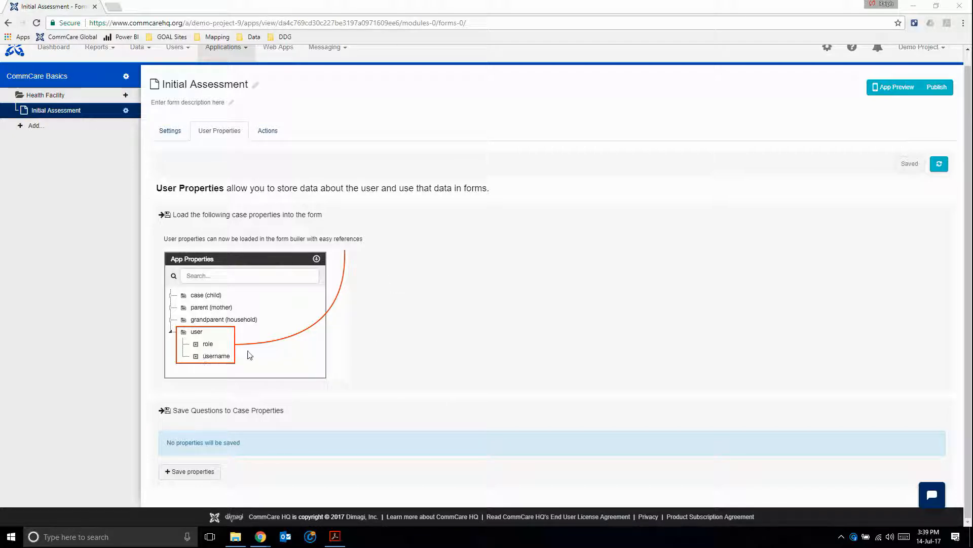
pyautogui.click(268, 133)
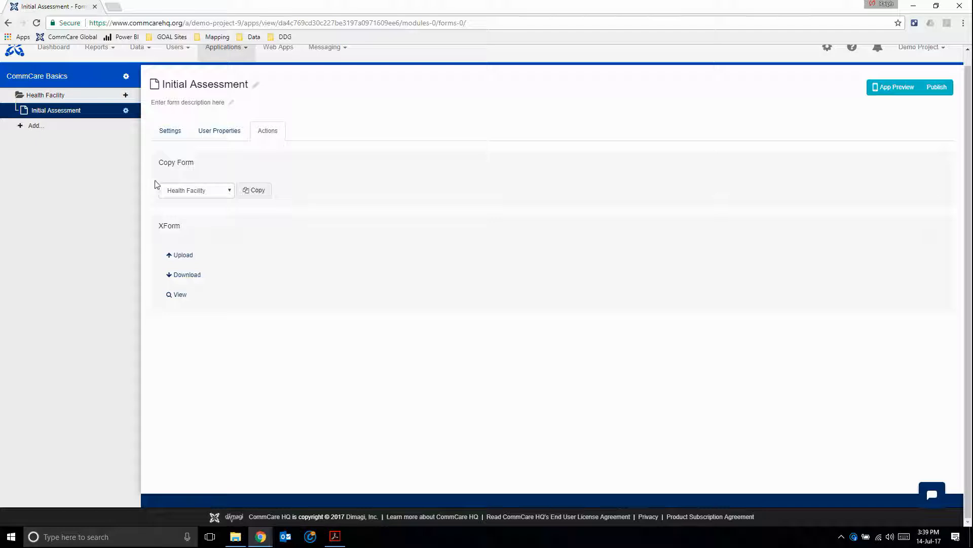
pyautogui.click(229, 192)
pyautogui.click(228, 192)
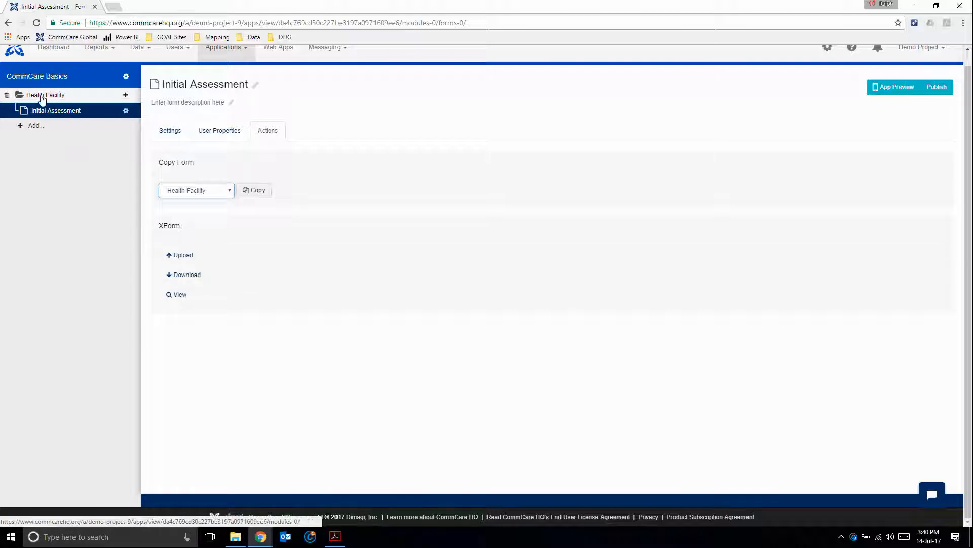
# - Open the Health Facility menu's settings and examine the available Menu Mode options
pyautogui.click(42, 96)
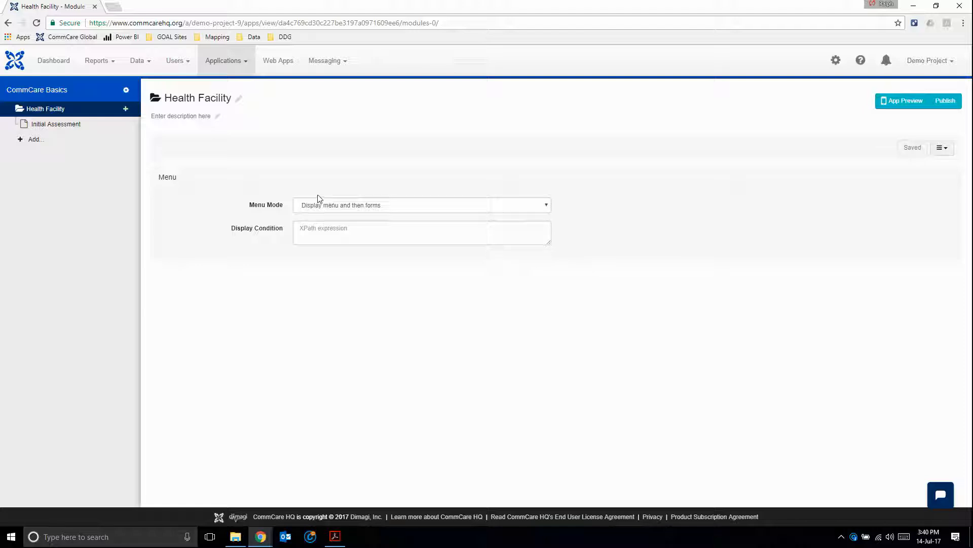
pyautogui.click(539, 208)
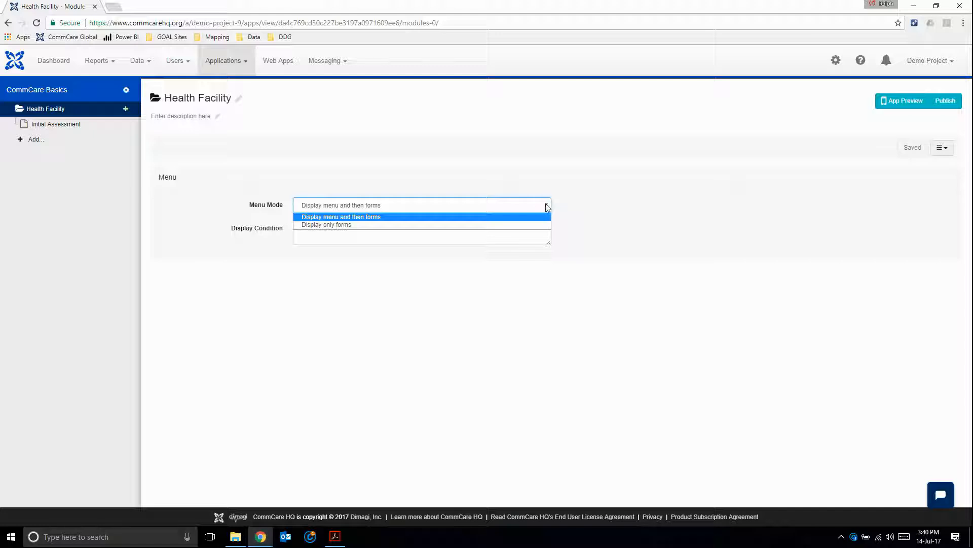
pyautogui.click(545, 207)
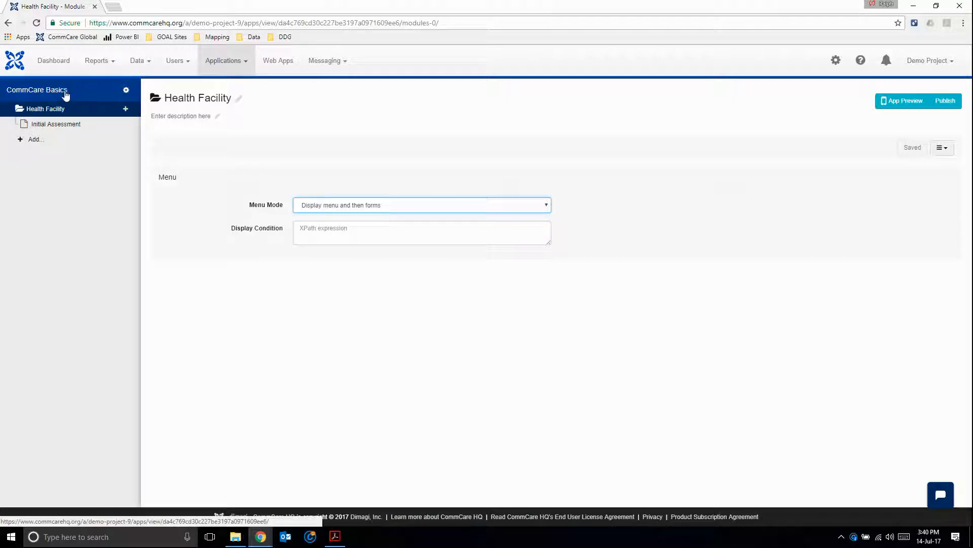
# - Open the CommCare Basics application settings and review the language list, CommCare translations and both bulk translation sections
pyautogui.click(126, 91)
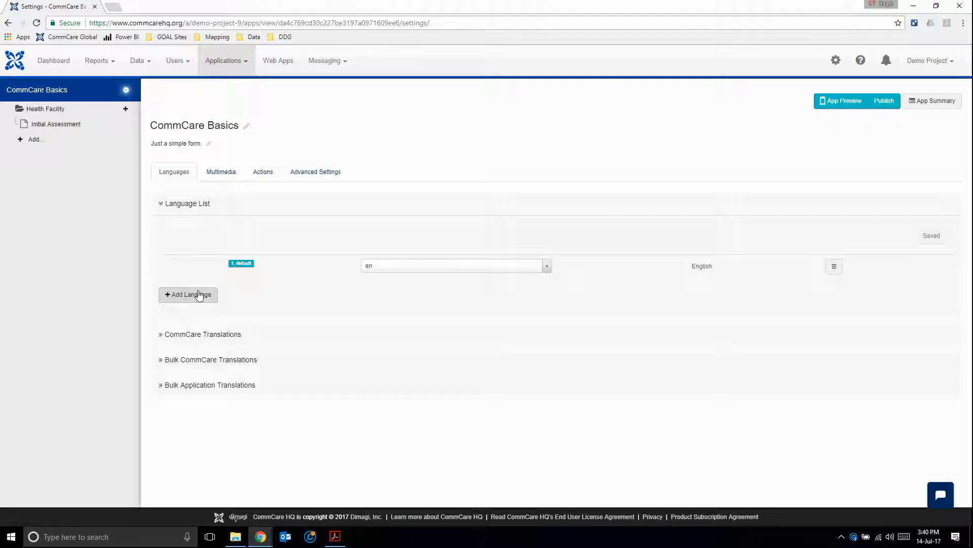
pyautogui.click(162, 335)
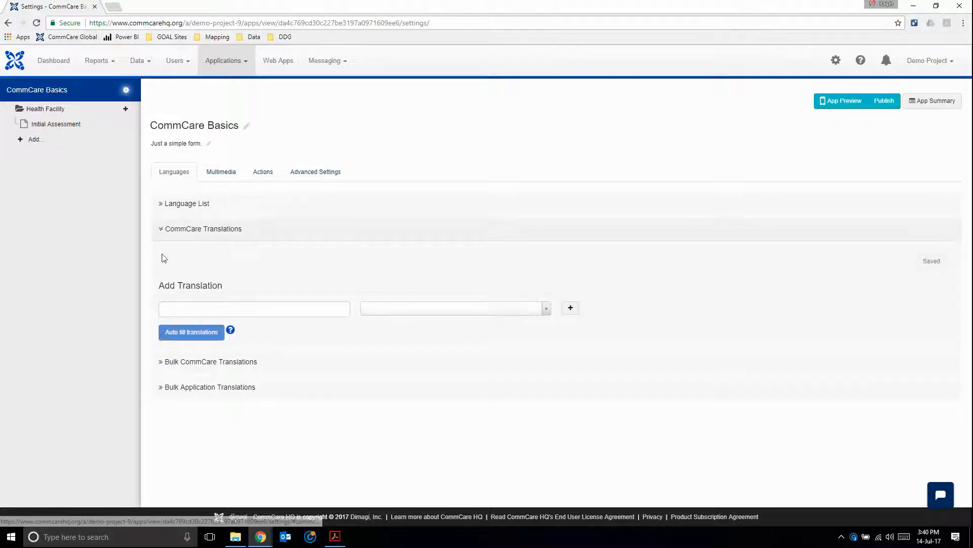
pyautogui.click(159, 364)
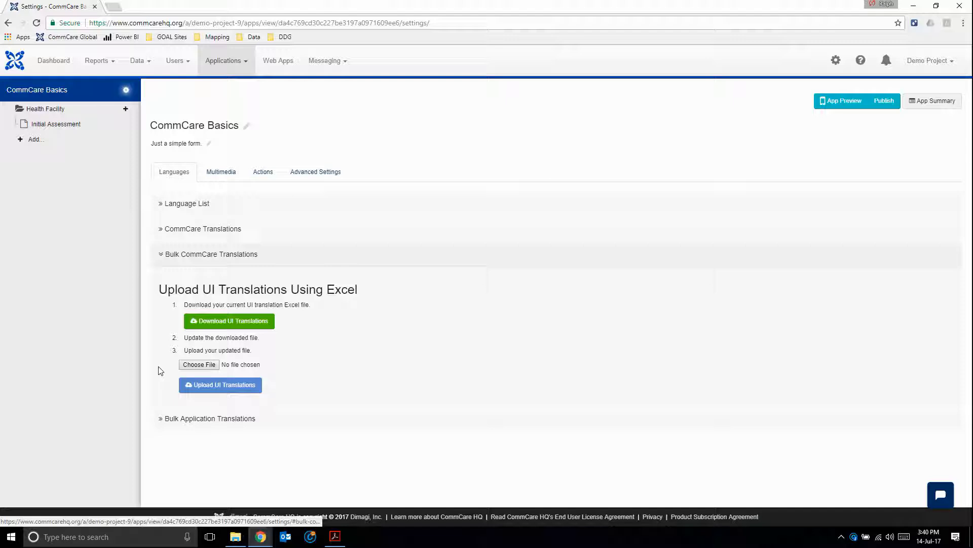
pyautogui.click(159, 419)
pyautogui.click(161, 282)
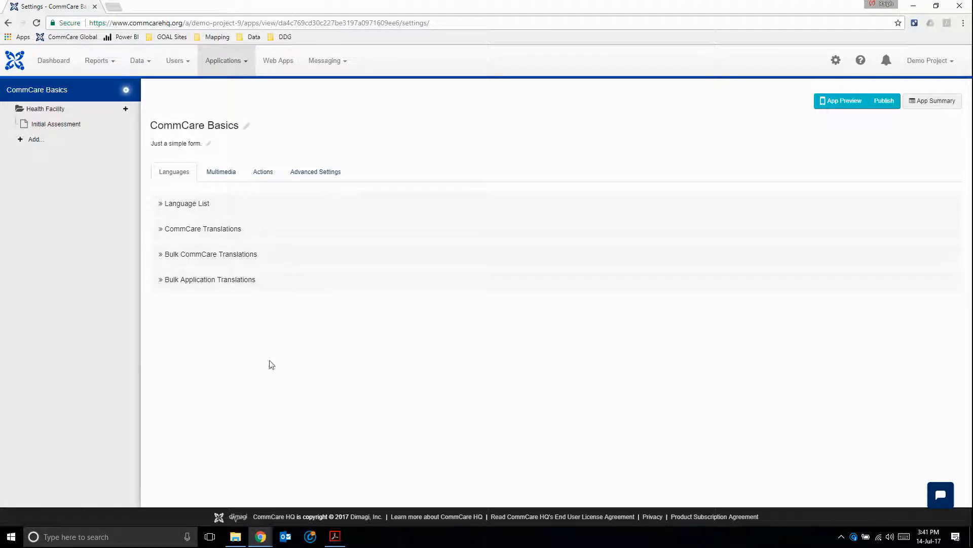
# - Review the application's multimedia settings and the projects offered as destinations for copying the app
pyautogui.click(228, 174)
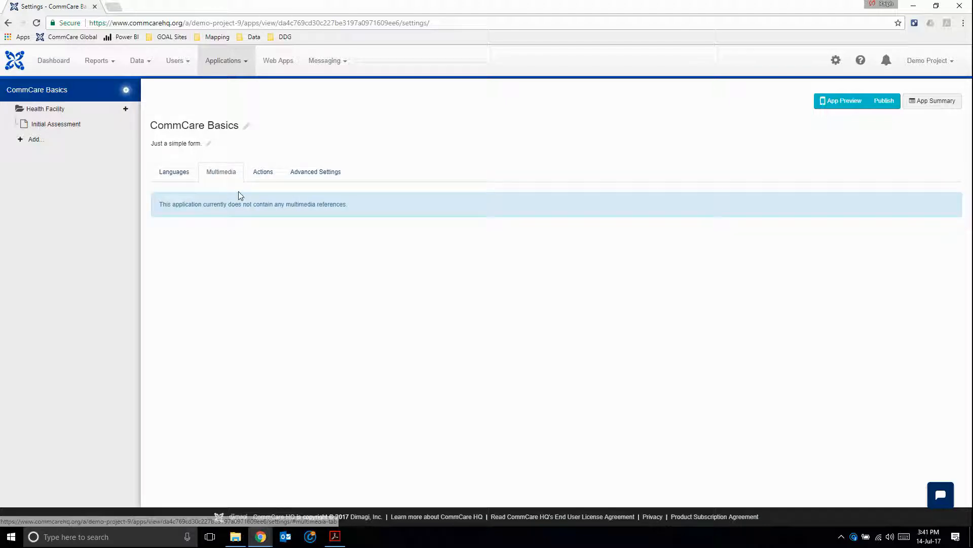
pyautogui.click(265, 173)
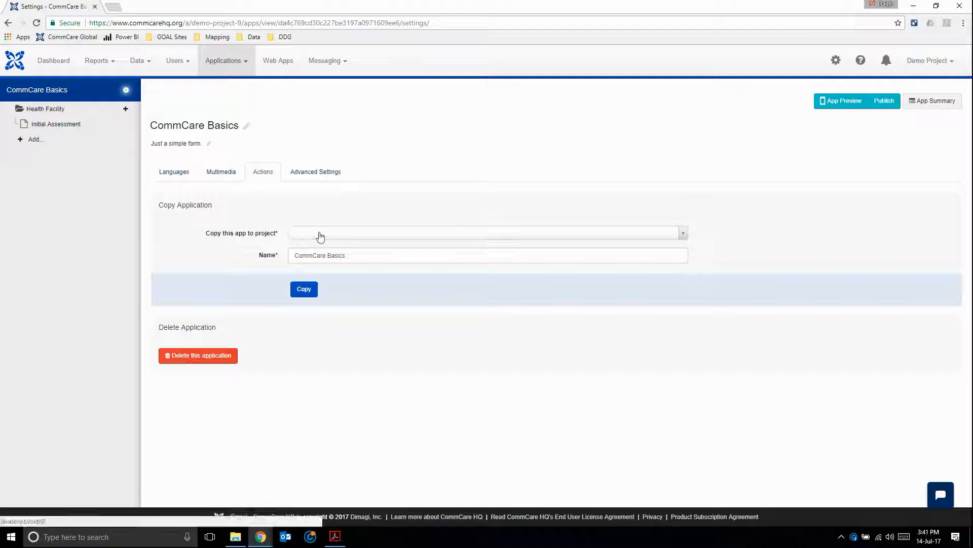
pyautogui.click(335, 238)
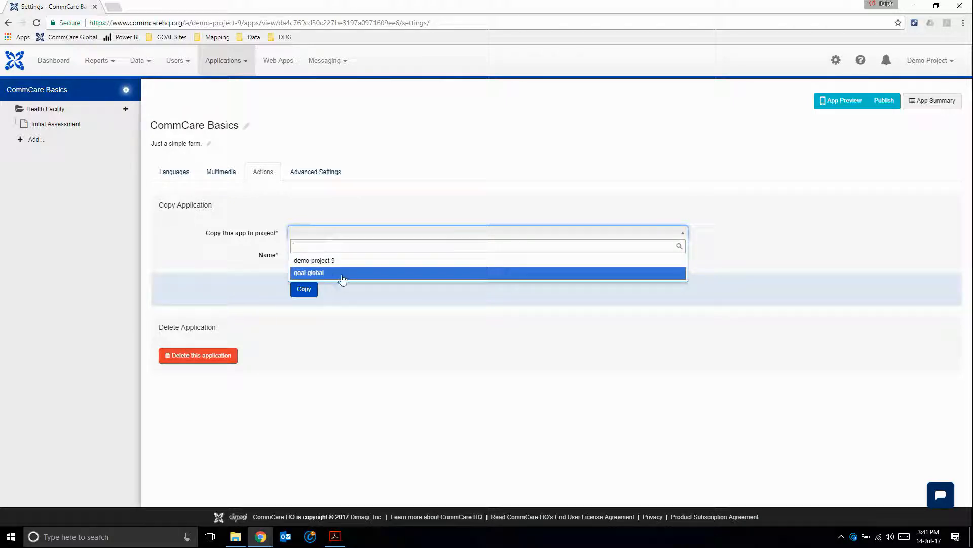
pyautogui.click(378, 324)
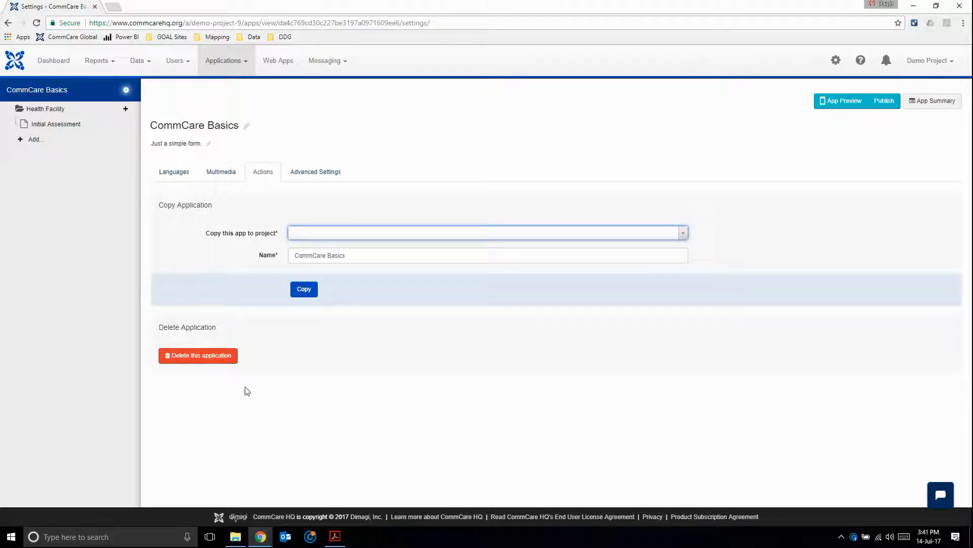
# - Open the application's advanced settings and examine which setting sections can be shown or hidden
pyautogui.click(311, 177)
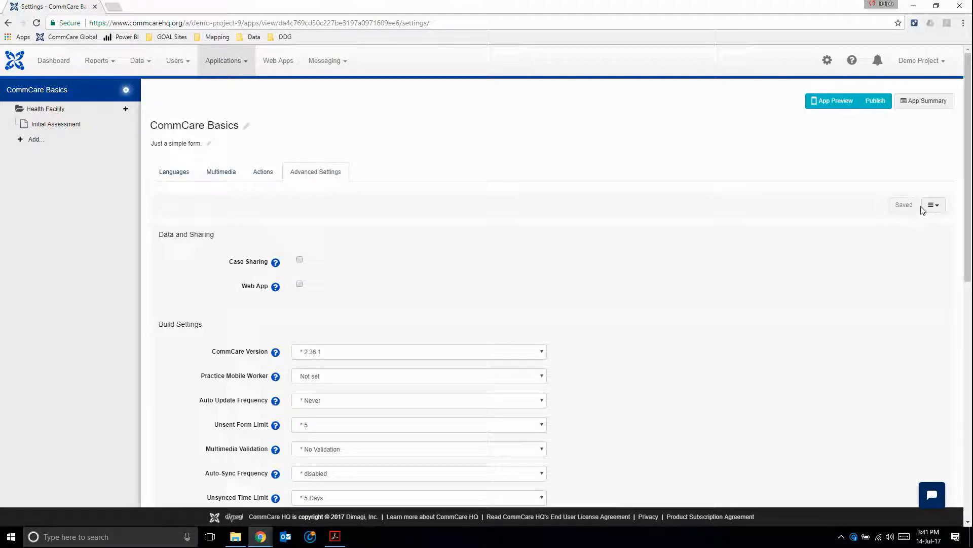
pyautogui.click(935, 205)
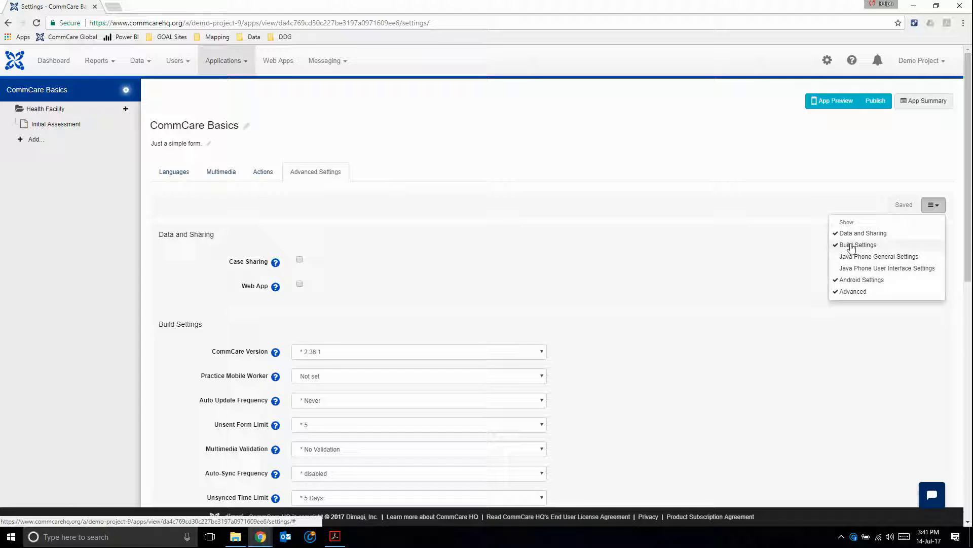
pyautogui.click(722, 260)
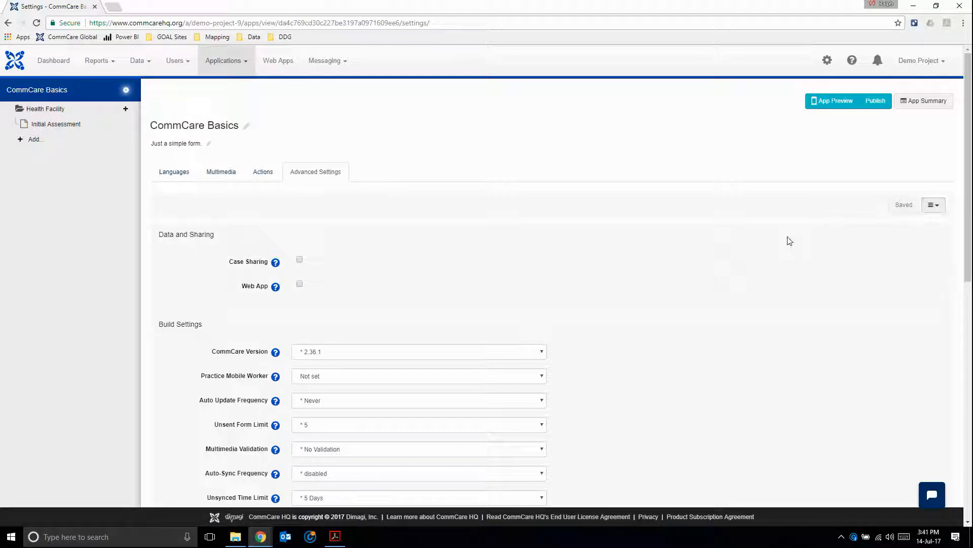
pyautogui.click(939, 208)
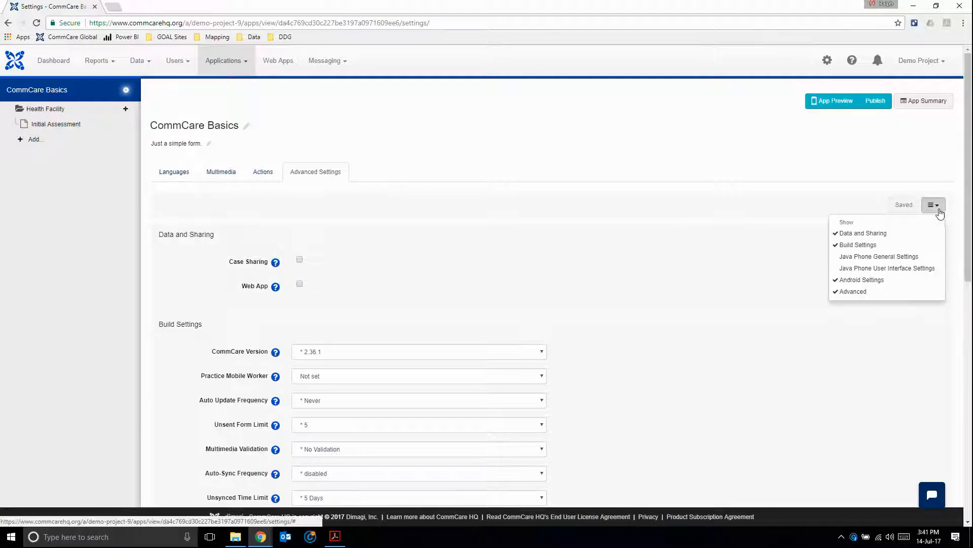
pyautogui.click(937, 206)
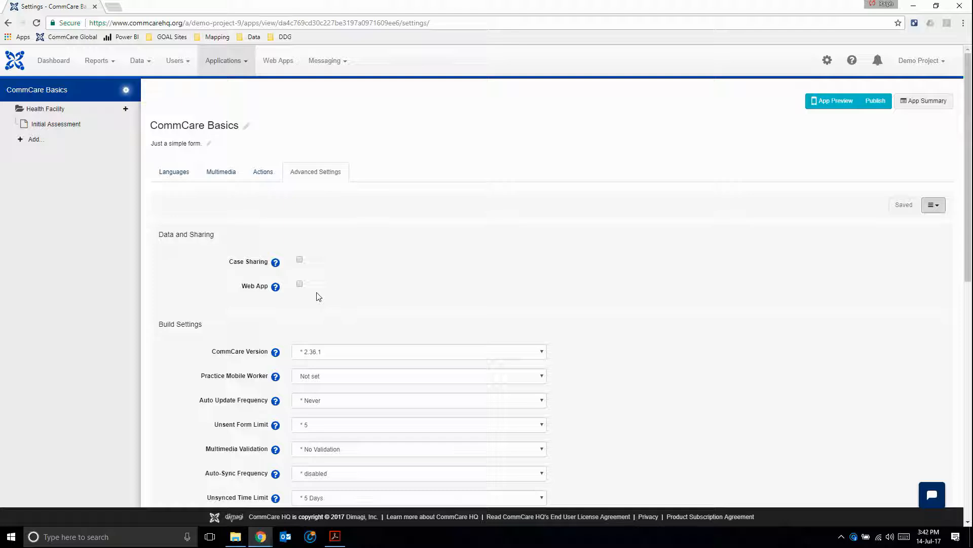
# - Examine the CommCare Version and Practice Mobile Worker options in the build settings
pyautogui.scroll(-3, 573, 363)
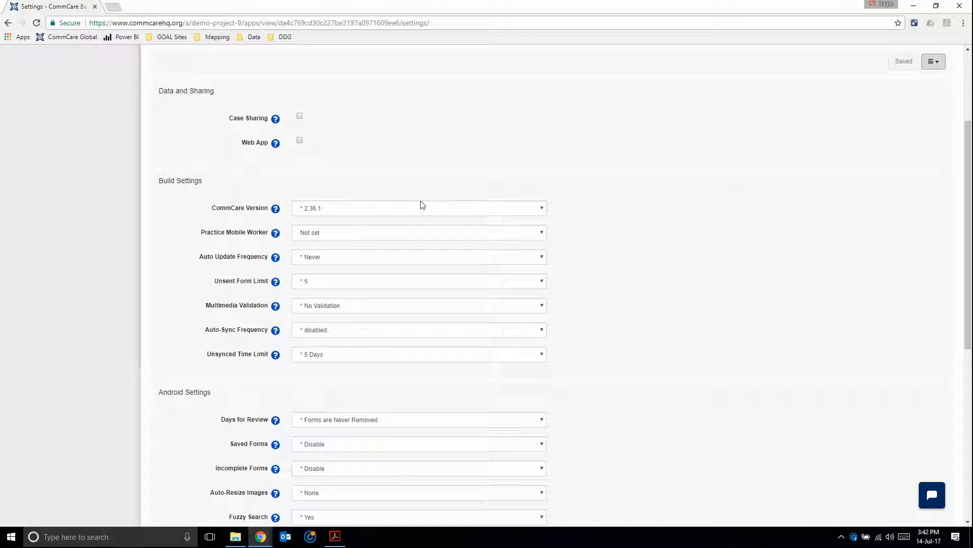
pyautogui.click(482, 209)
pyautogui.click(481, 209)
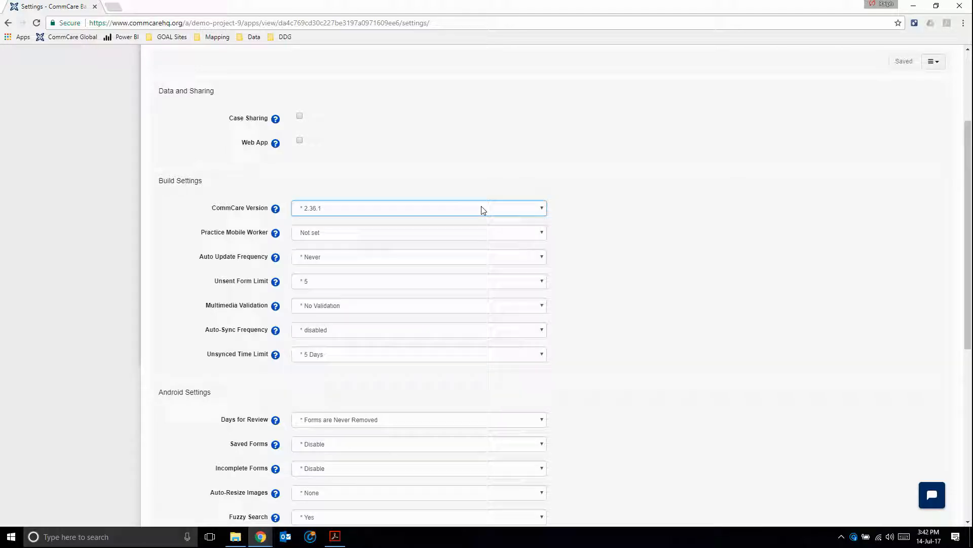
pyautogui.click(353, 233)
pyautogui.click(326, 235)
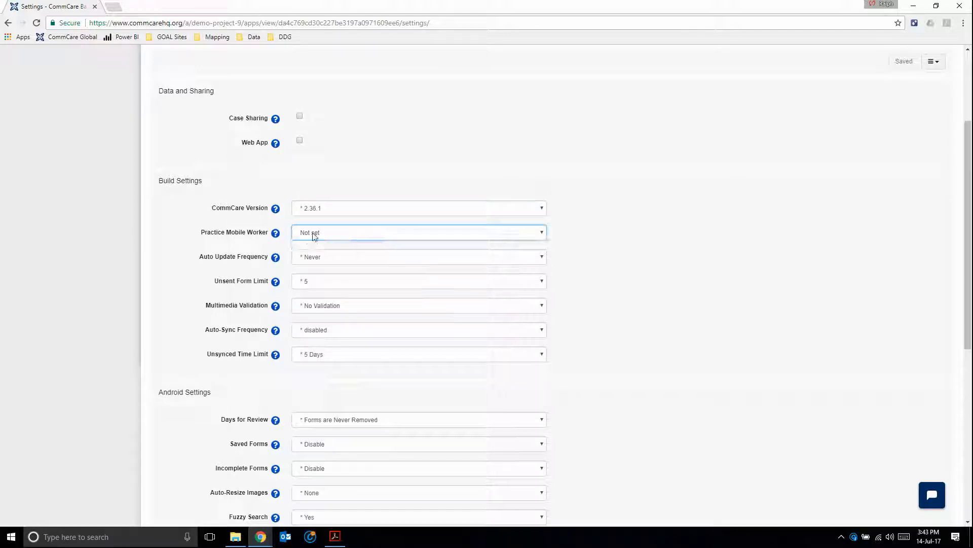
pyautogui.click(274, 233)
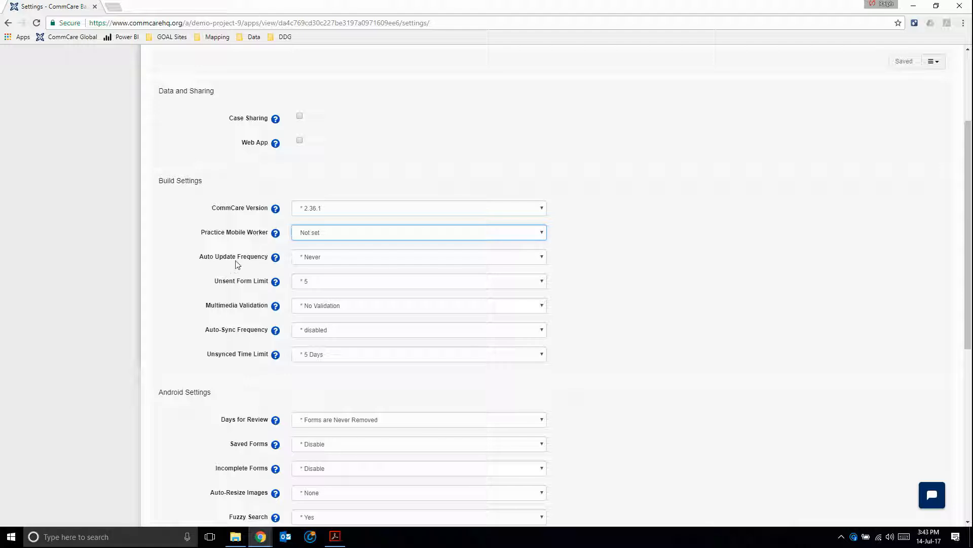
# - Check the help for Auto Update Frequency and set it to Daily
pyautogui.moveTo(276, 259)
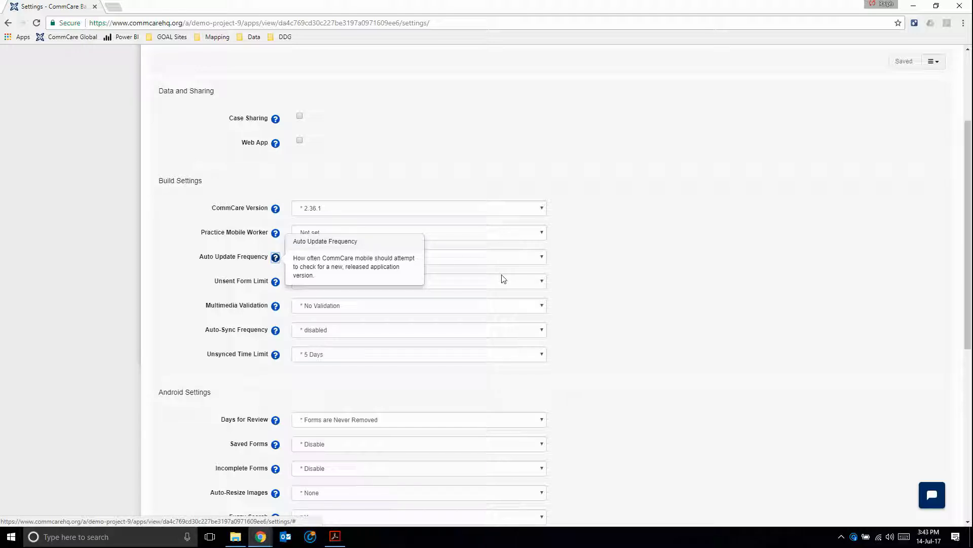
pyautogui.click(527, 260)
pyautogui.click(438, 280)
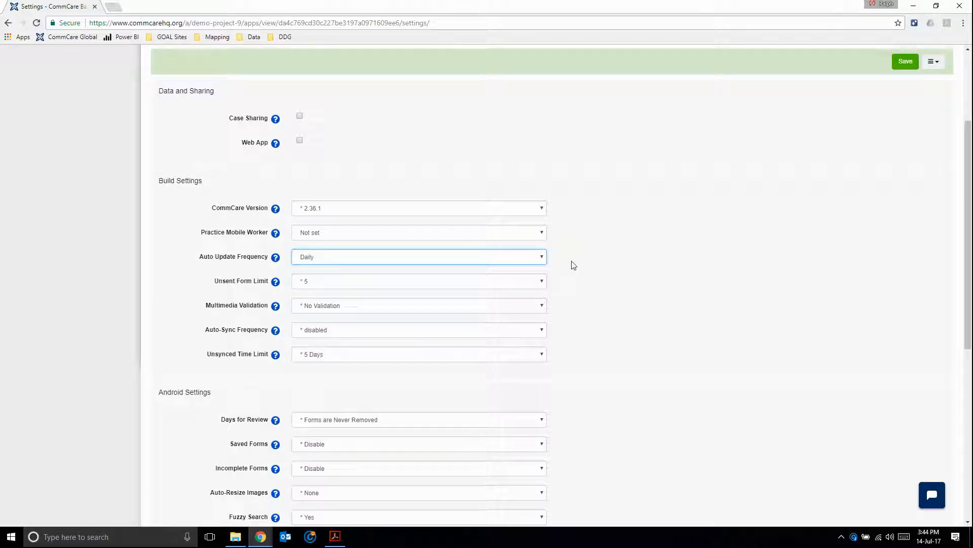
# - Examine the available choices for Unsent Form Limit and Multimedia Validation in the build settings
pyautogui.scroll(-1, 574, 265)
pyautogui.click(541, 253)
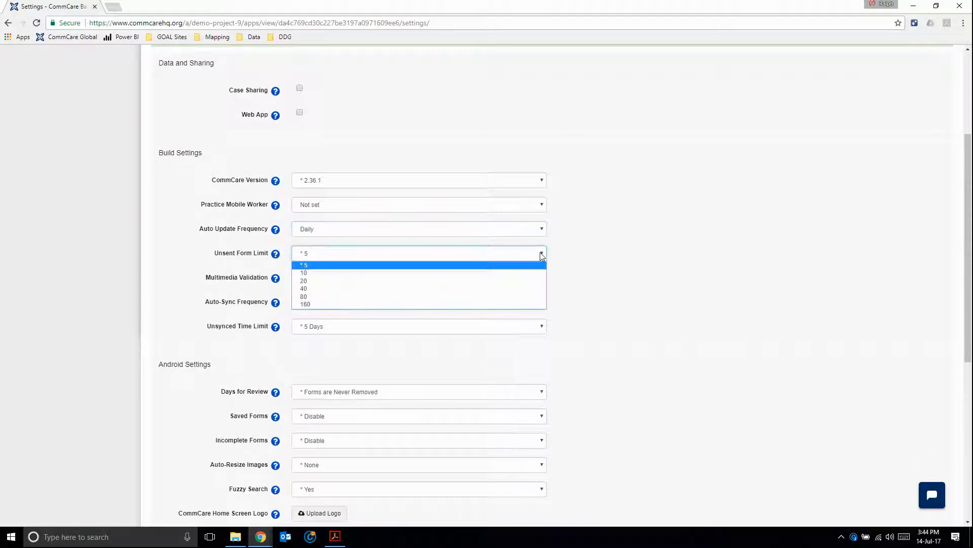
pyautogui.click(541, 253)
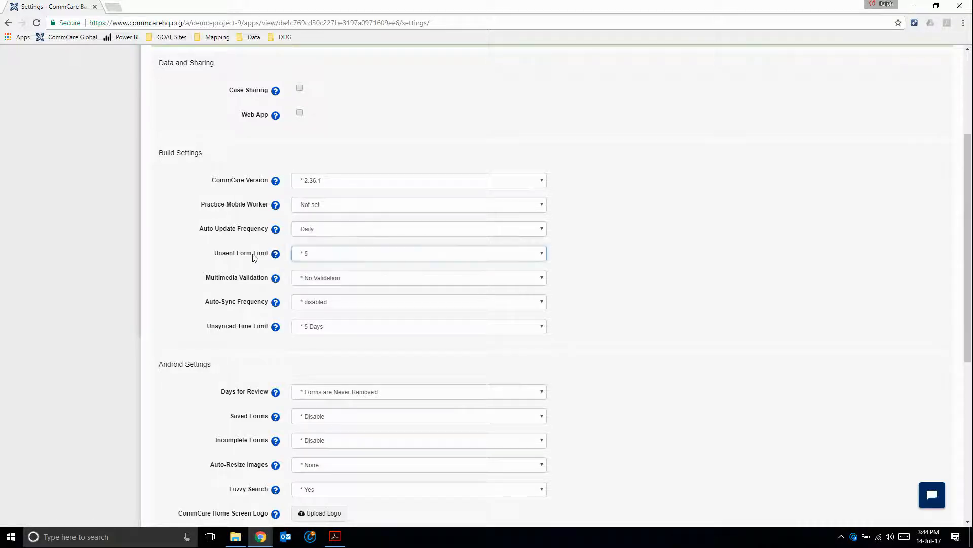
pyautogui.scroll(-1, 254, 259)
pyautogui.moveTo(276, 231)
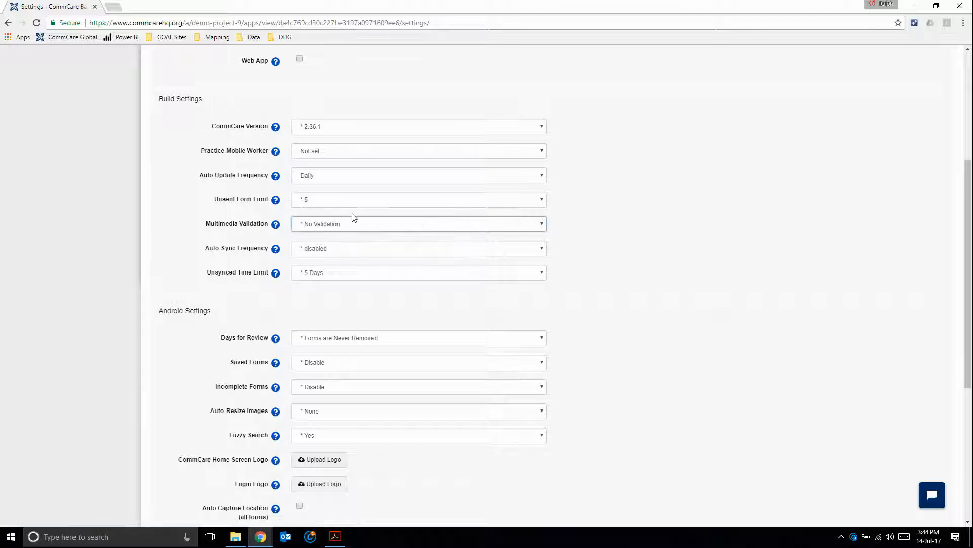
pyautogui.click(363, 225)
pyautogui.click(371, 223)
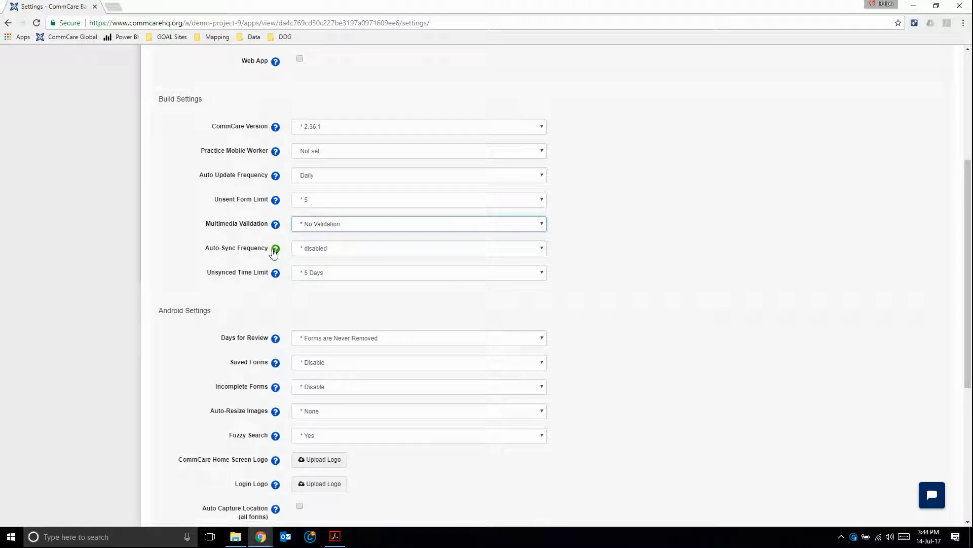
# - Set the Auto-Sync Frequency in the build settings to Daily
pyautogui.click(299, 252)
pyautogui.click(311, 264)
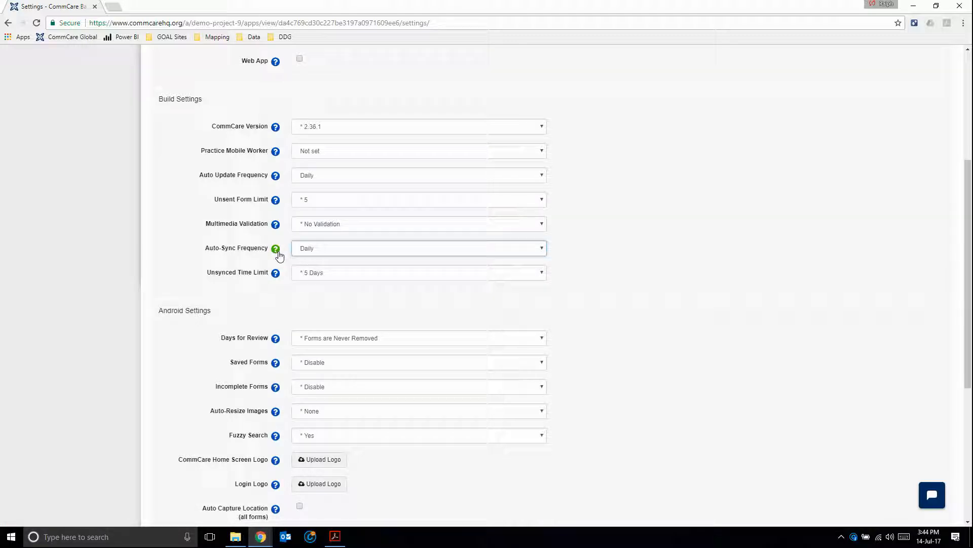
# - Check the help for Unsynced Time Limit and examine the Days for Review choices in the Android settings
pyautogui.moveTo(276, 254)
pyautogui.click(276, 274)
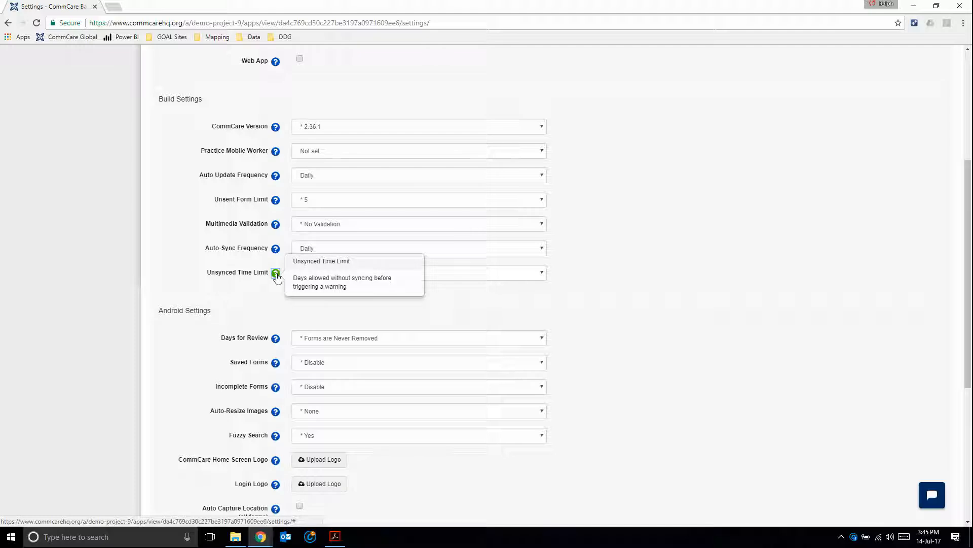
pyautogui.scroll(-2, 253, 279)
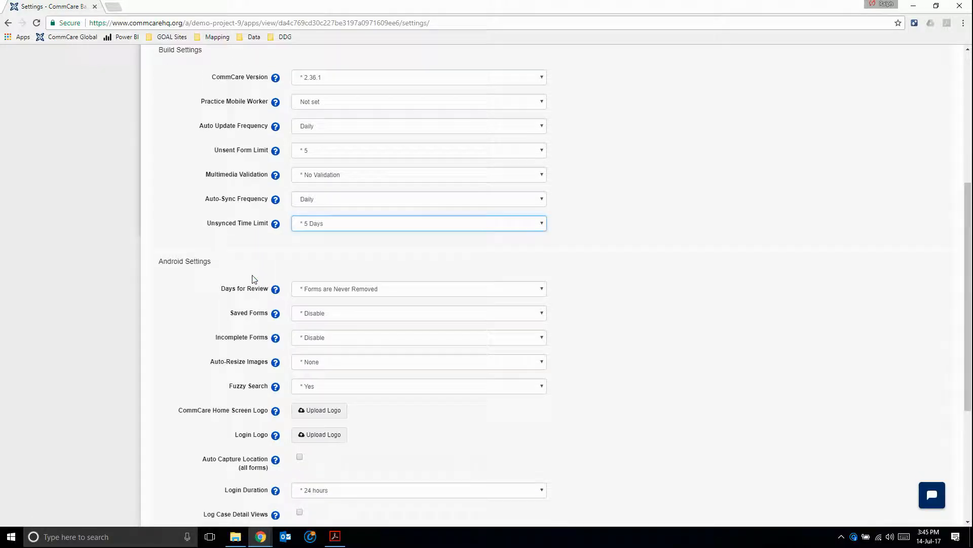
pyautogui.scroll(-3, 254, 279)
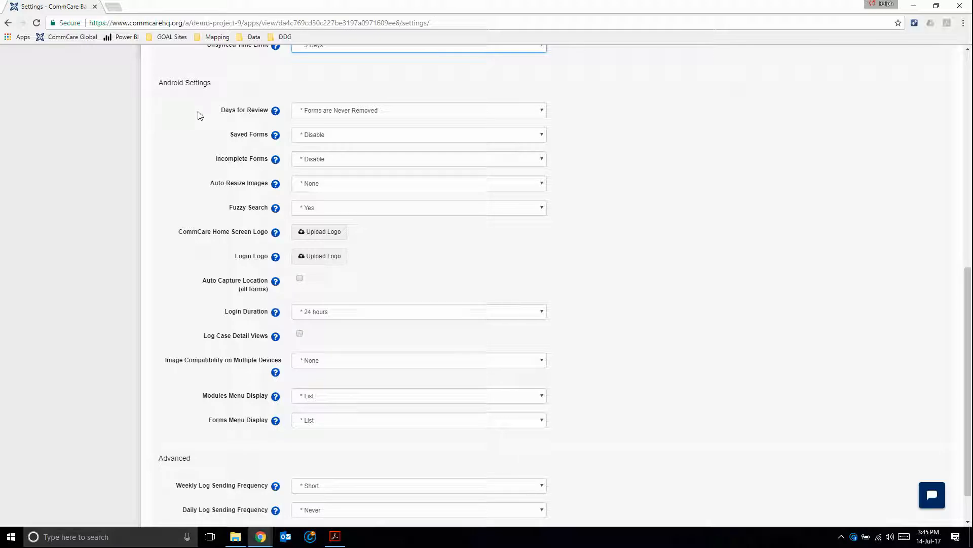
pyautogui.click(384, 112)
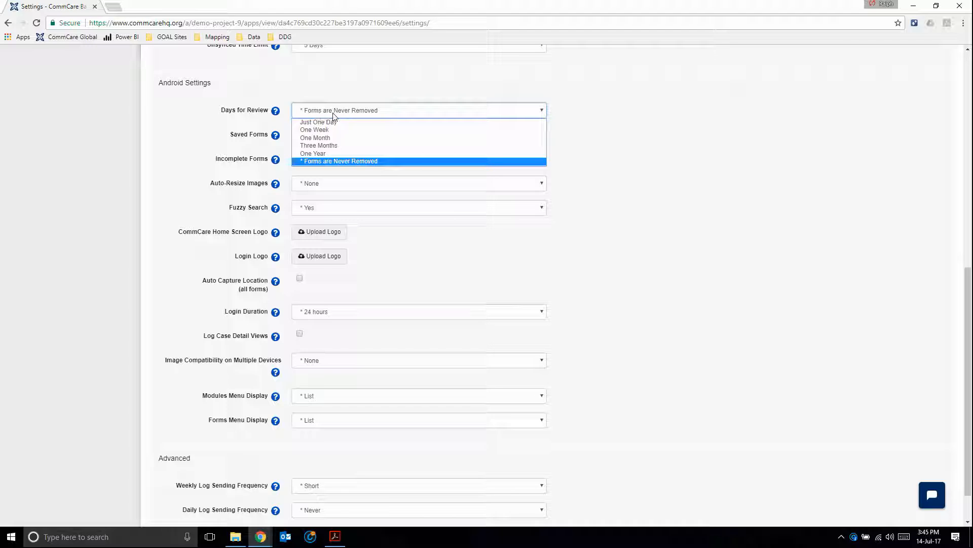
pyautogui.click(369, 112)
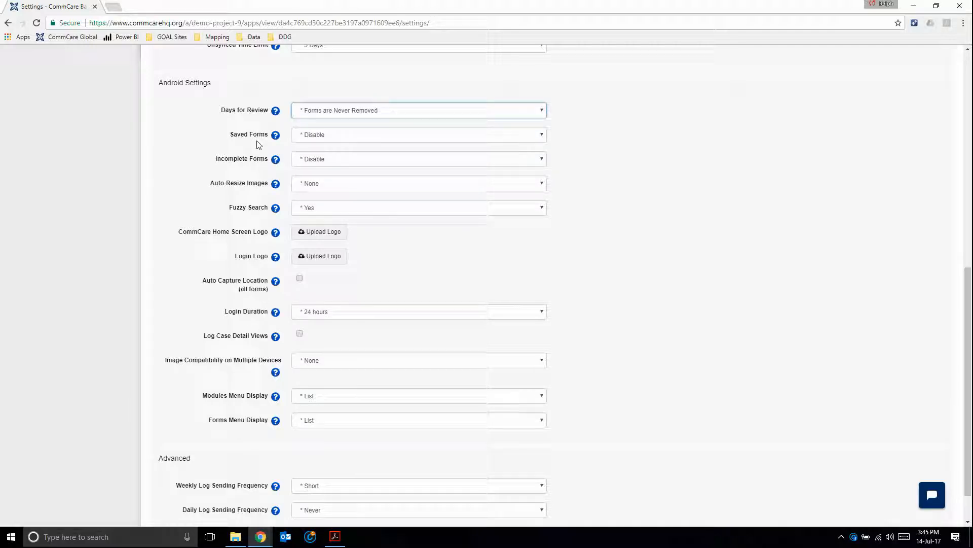
# - Set both Saved Forms and Incomplete Forms to Enable in the Android settings
pyautogui.click(319, 136)
pyautogui.click(317, 154)
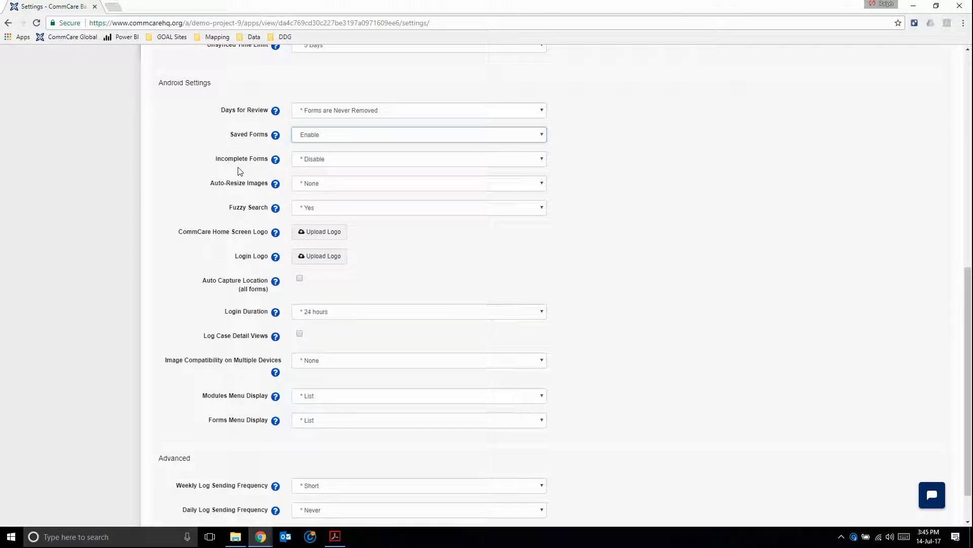
pyautogui.click(314, 161)
pyautogui.click(313, 171)
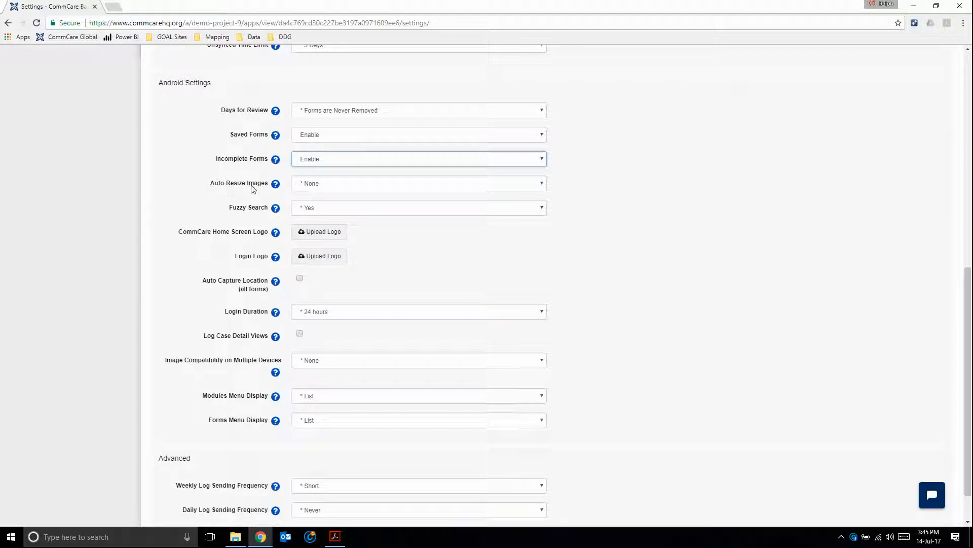
# - Examine the Auto-Resize Images option and the available Login Duration choices in the Android settings
pyautogui.moveTo(273, 187)
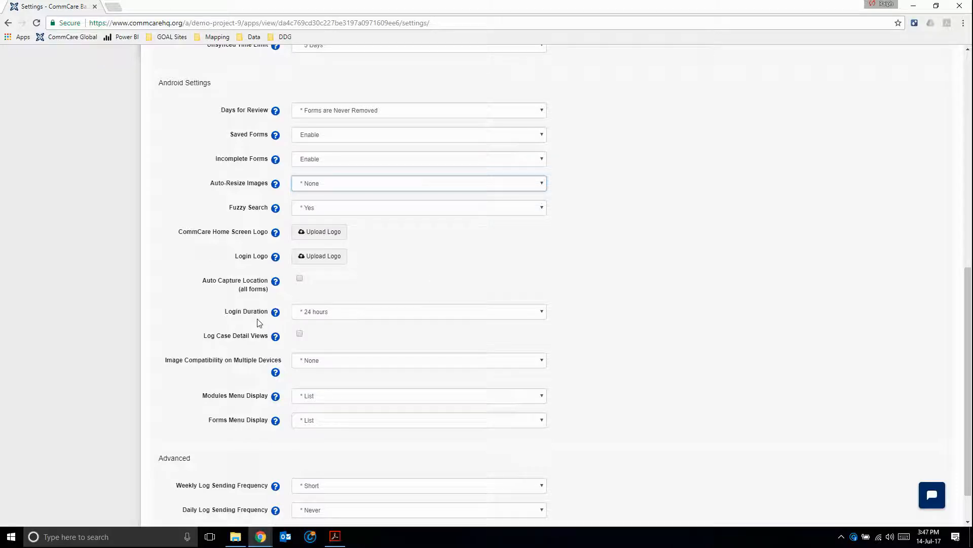
pyautogui.click(539, 313)
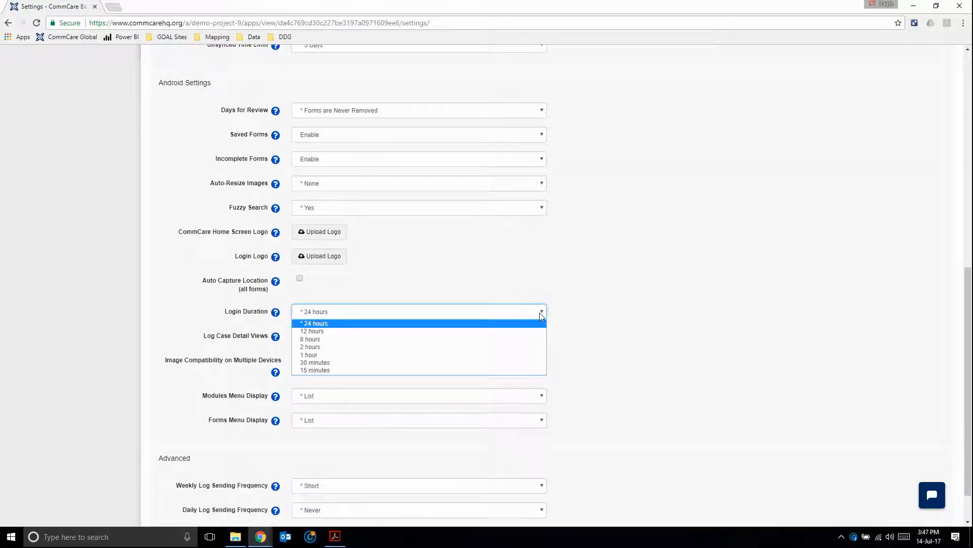
pyautogui.click(541, 314)
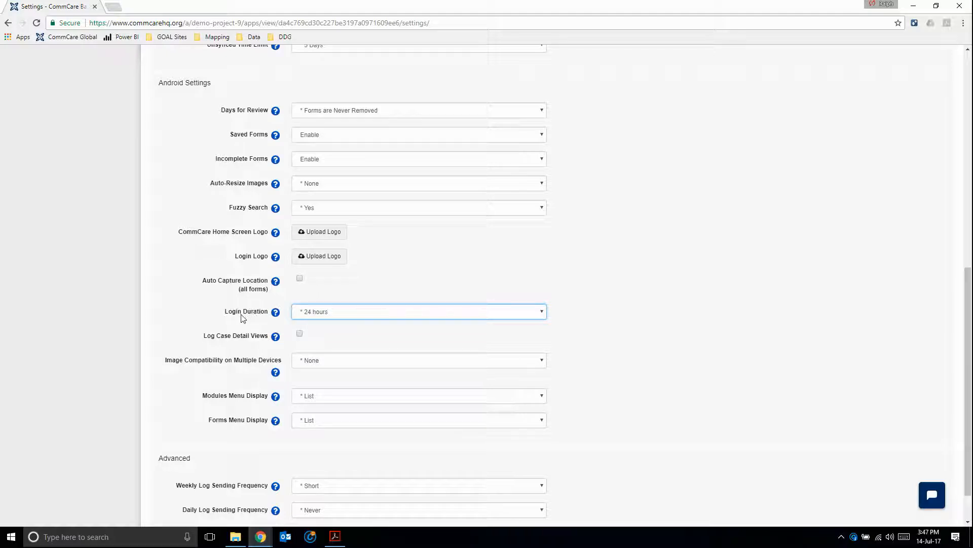
pyautogui.click(319, 313)
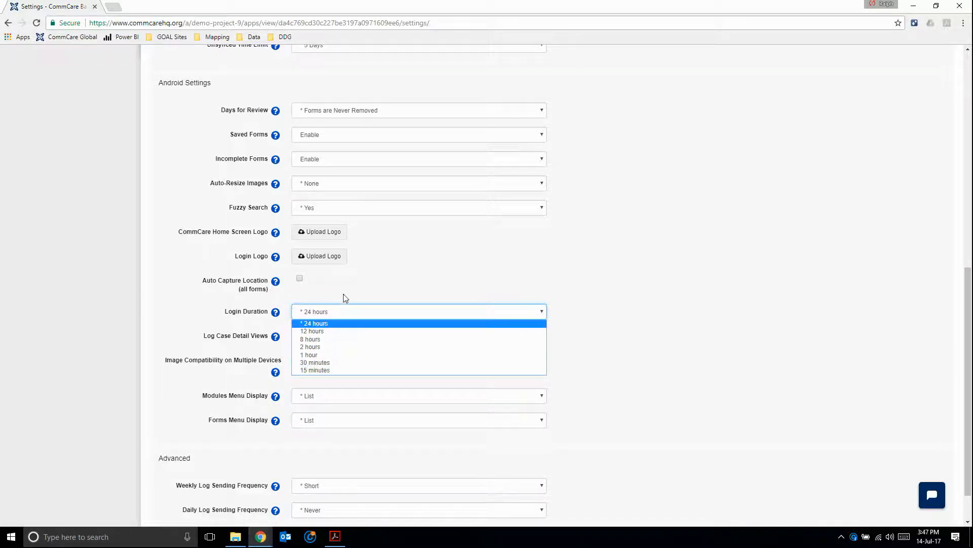
pyautogui.click(415, 296)
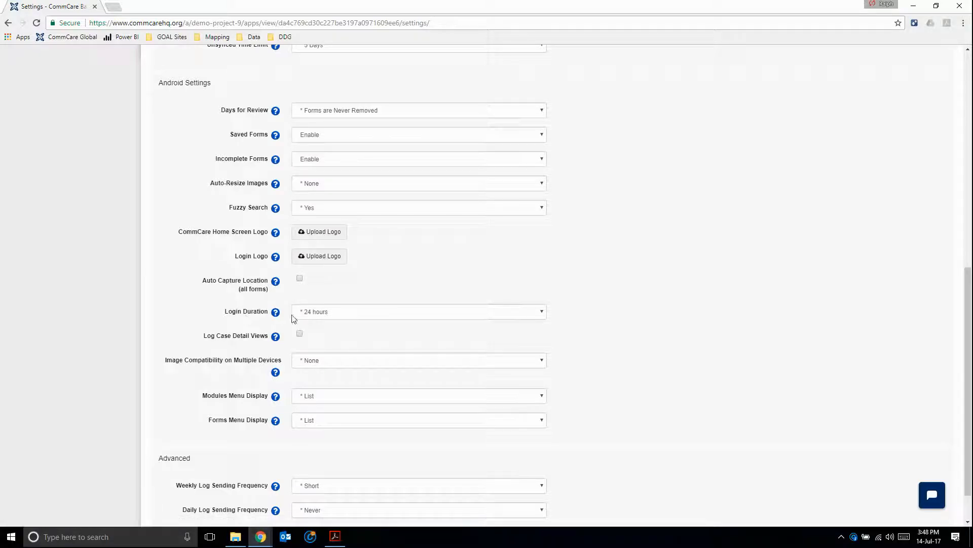
pyautogui.click(315, 313)
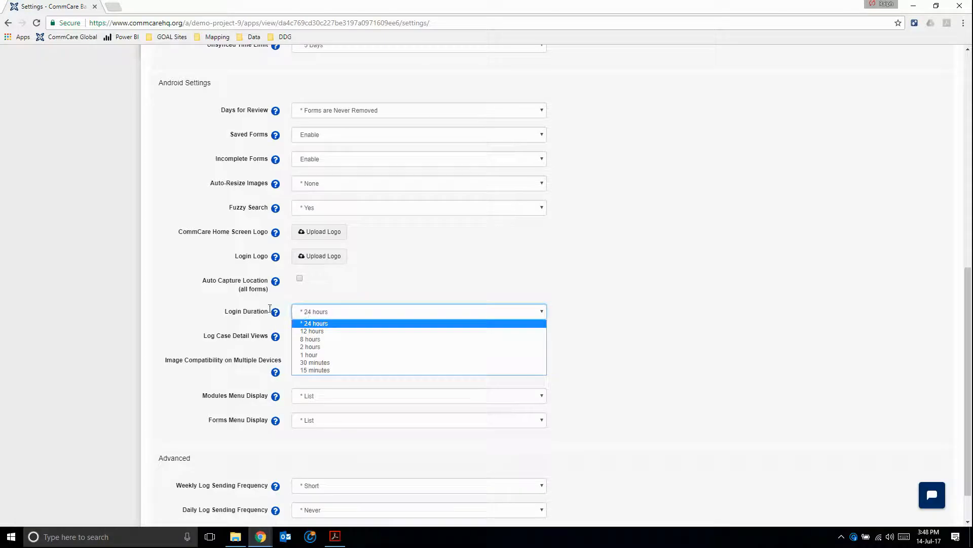
pyautogui.click(242, 315)
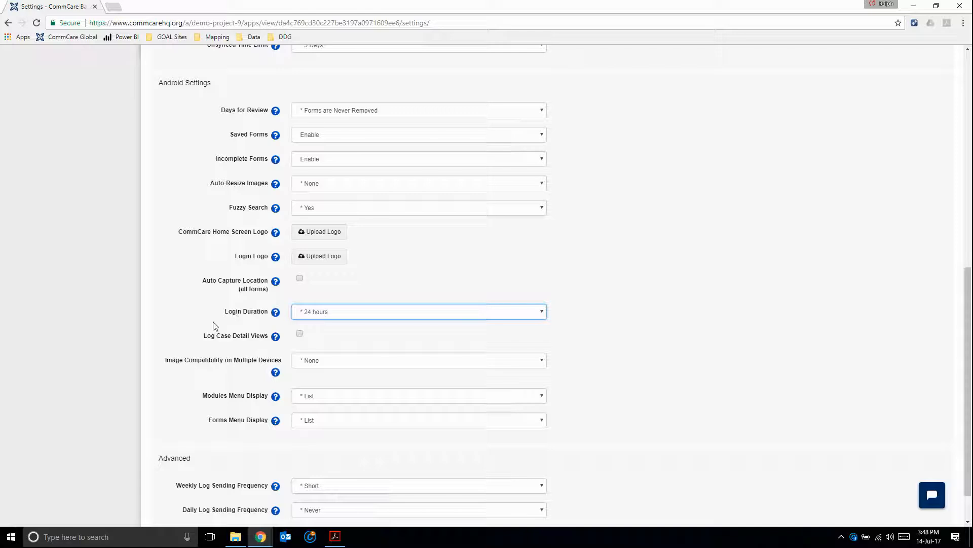
# - Check the help for Log Case Detail Views and enable that option
pyautogui.click(275, 336)
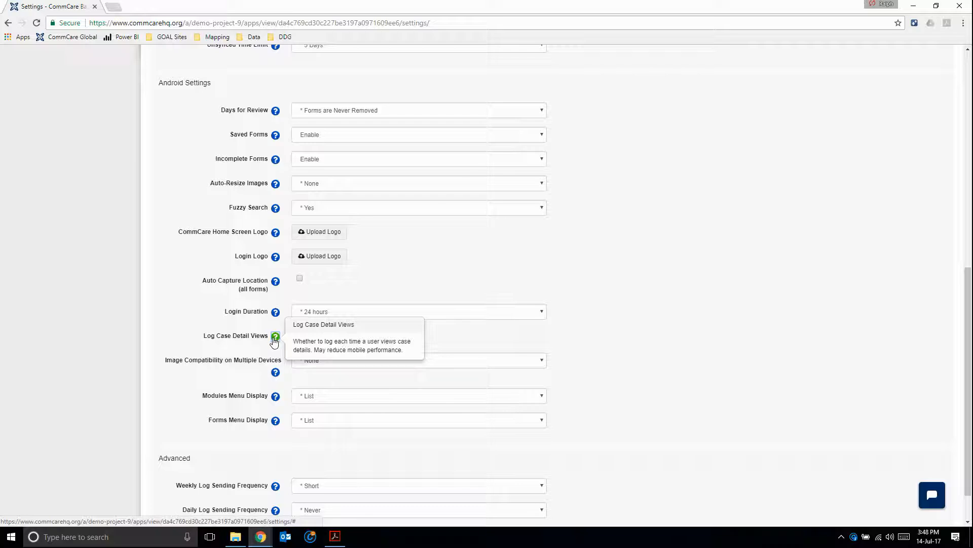
pyautogui.click(251, 339)
# - Examine the available choices for Modules Menu Display and Forms Menu Display in the Android settings
pyautogui.scroll(-1, 238, 344)
pyautogui.scroll(-1, 234, 346)
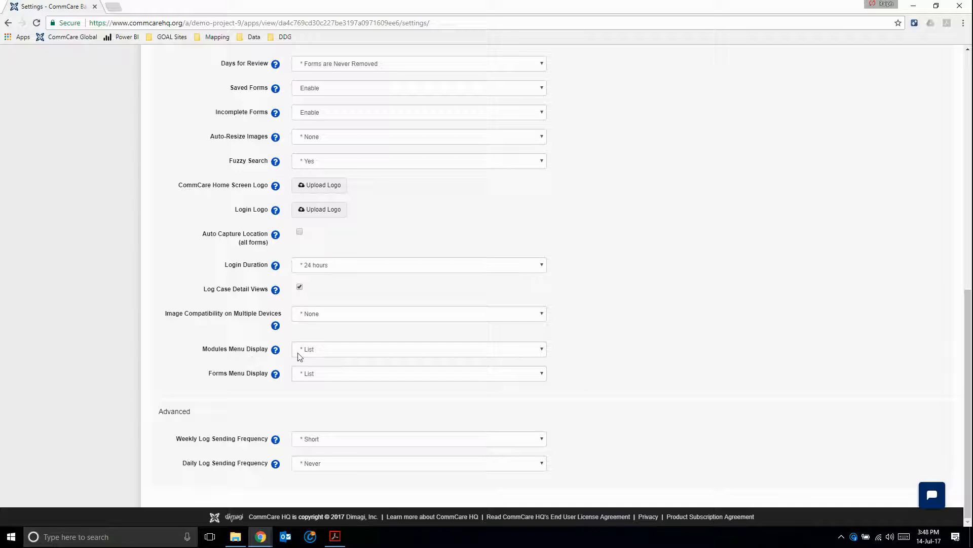
pyautogui.click(352, 353)
pyautogui.click(346, 355)
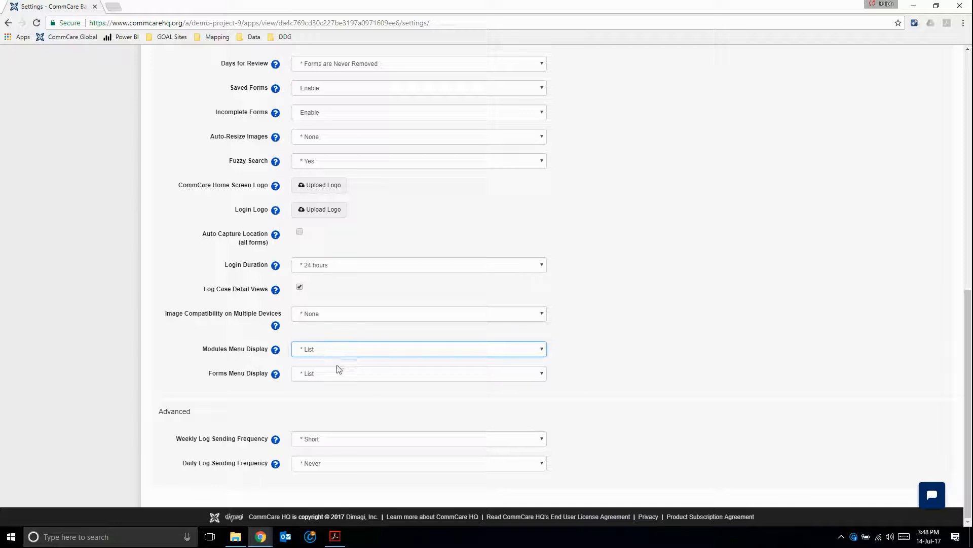
pyautogui.click(326, 374)
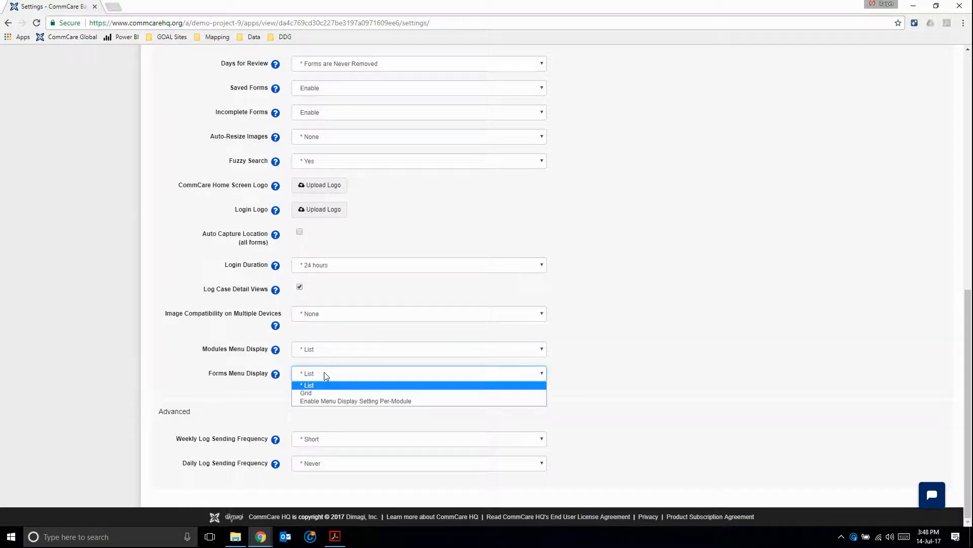
pyautogui.click(326, 375)
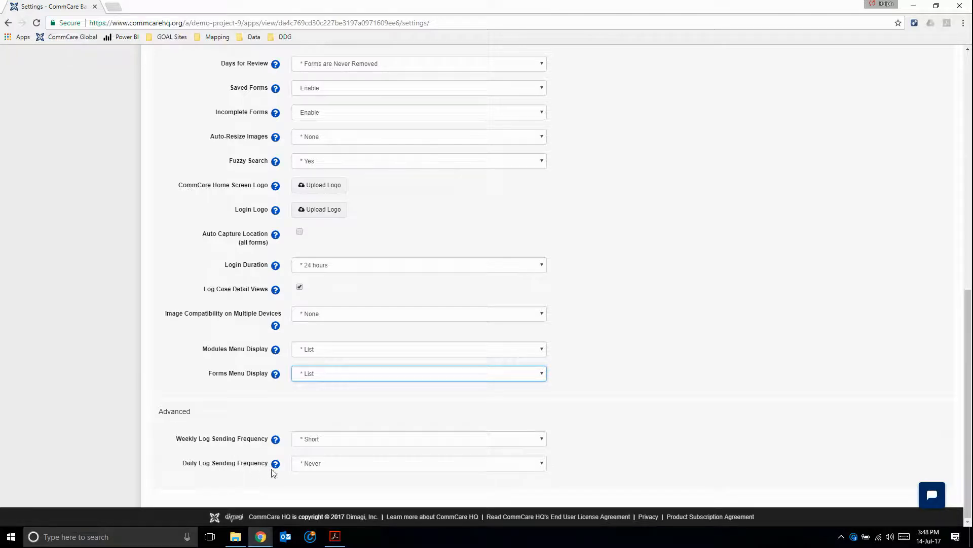
# - Examine the Weekly Log Sending Frequency choices and the help for the weekly and daily log sending options
pyautogui.click(346, 442)
pyautogui.click(342, 441)
pyautogui.moveTo(274, 441)
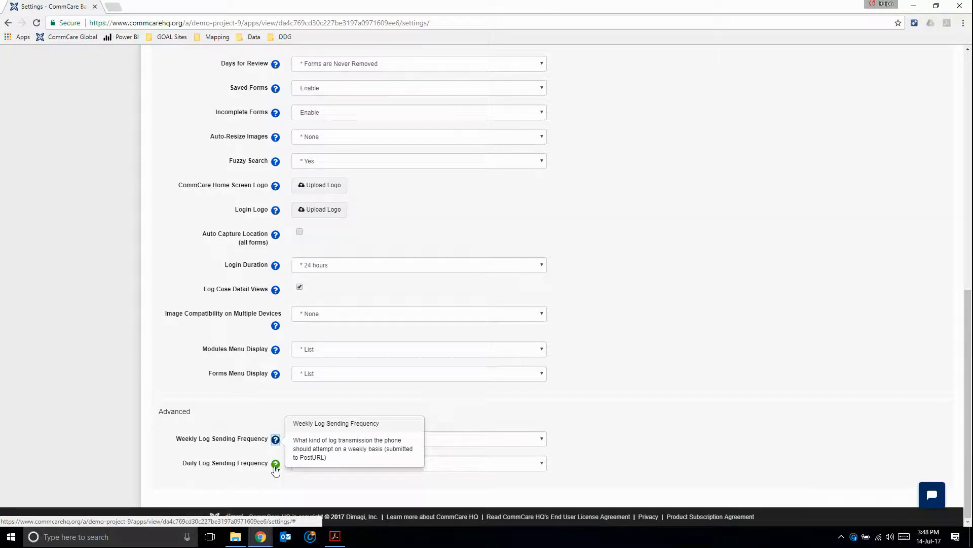
pyautogui.moveTo(274, 466)
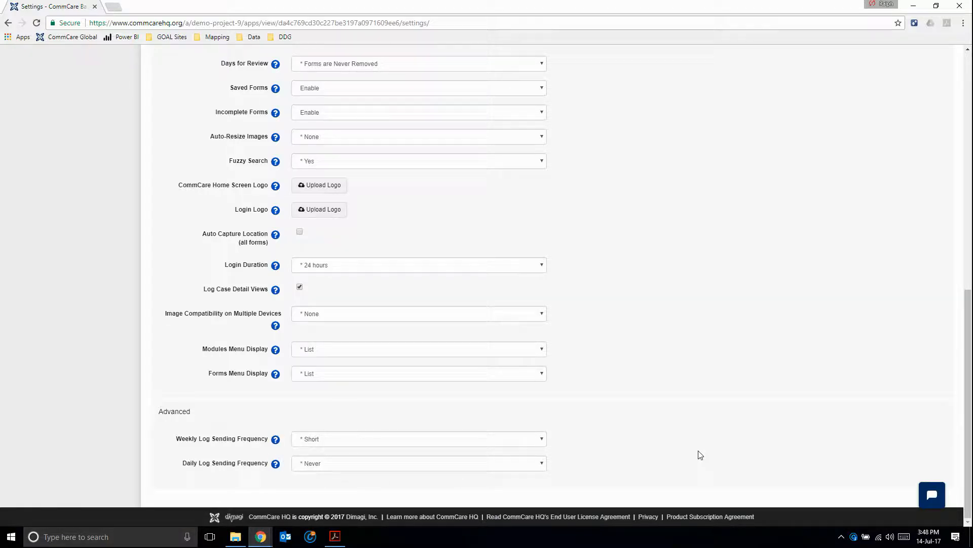
# - Save the changed advanced settings of the CommCare Basics app
pyautogui.scroll(10, 700, 454)
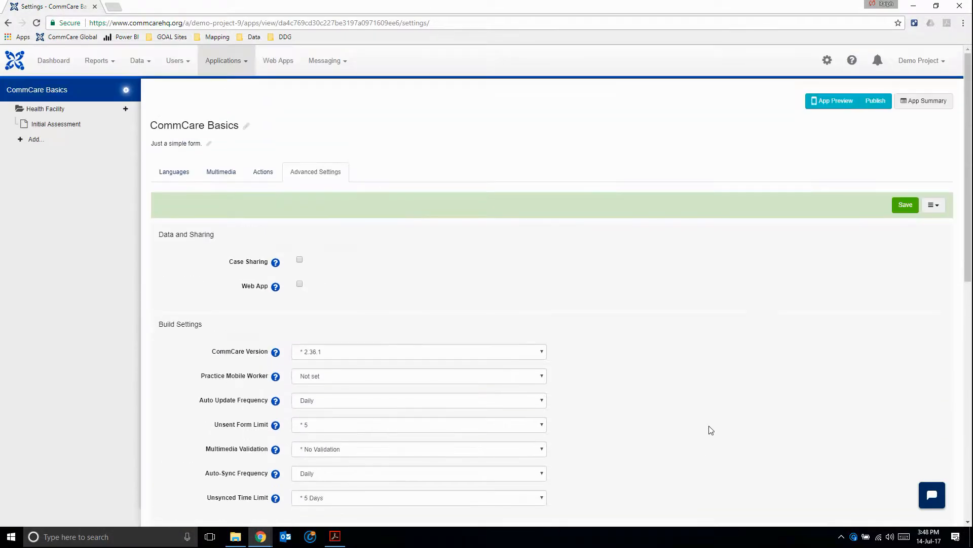
pyautogui.click(903, 206)
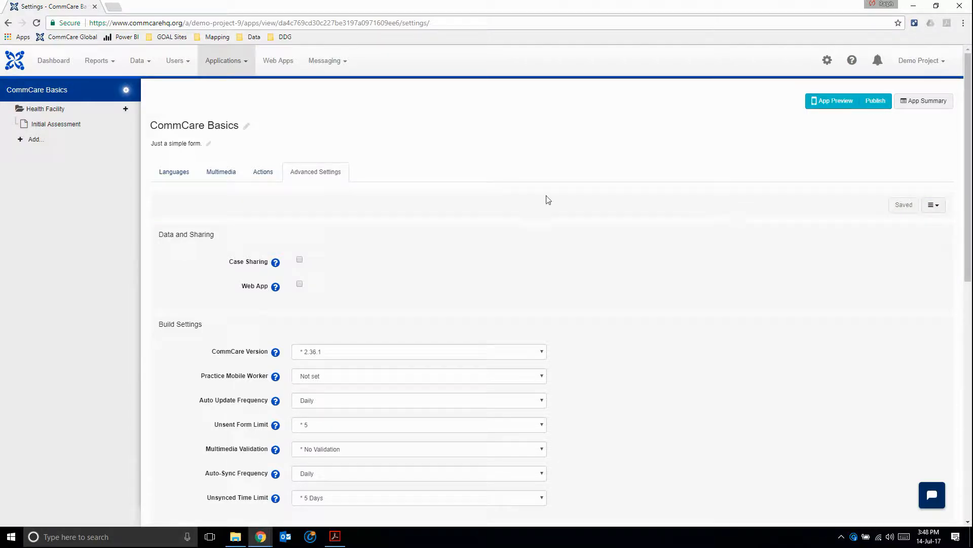
# - Open the app summary's Form Summary and review the complete list of questions in the Health Facility menu
pyautogui.click(921, 106)
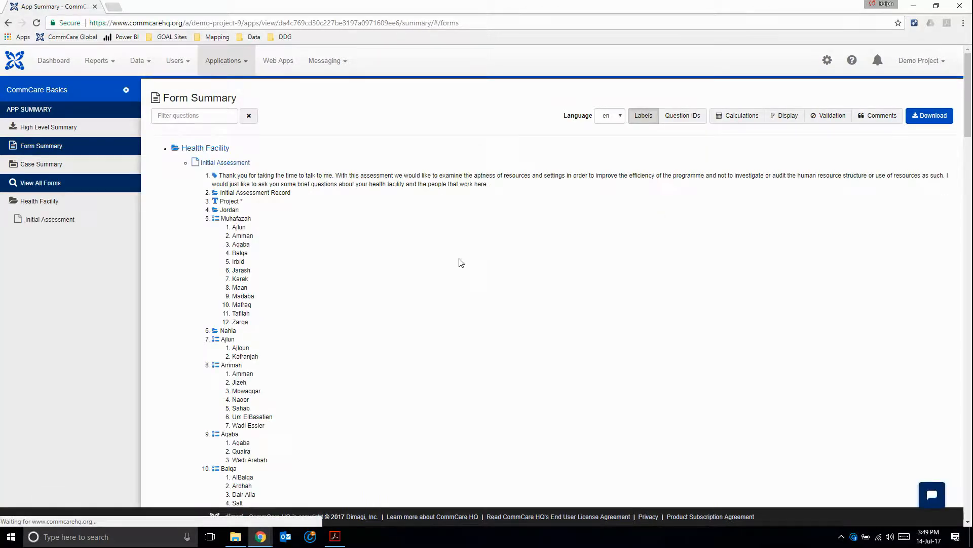
pyautogui.scroll(-3, 410, 270)
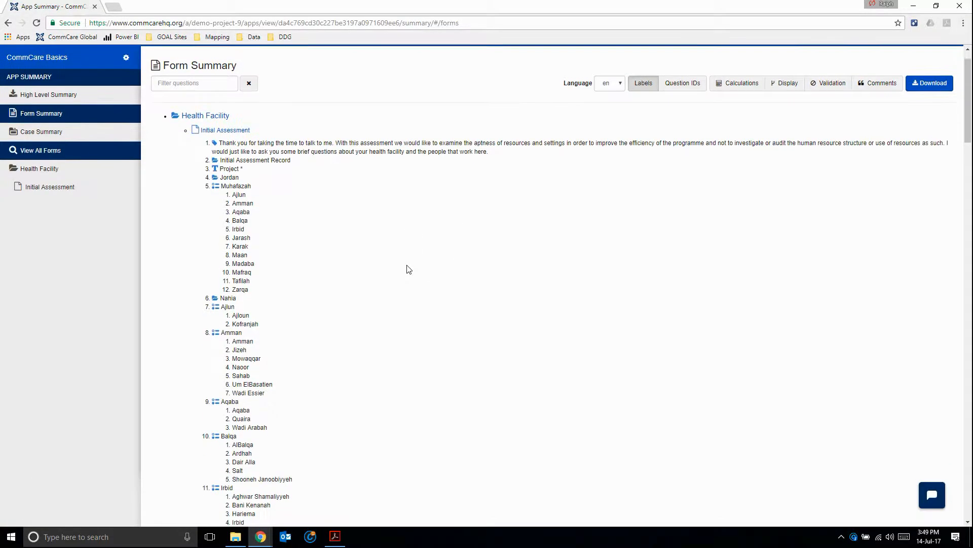
pyautogui.scroll(-10, 410, 269)
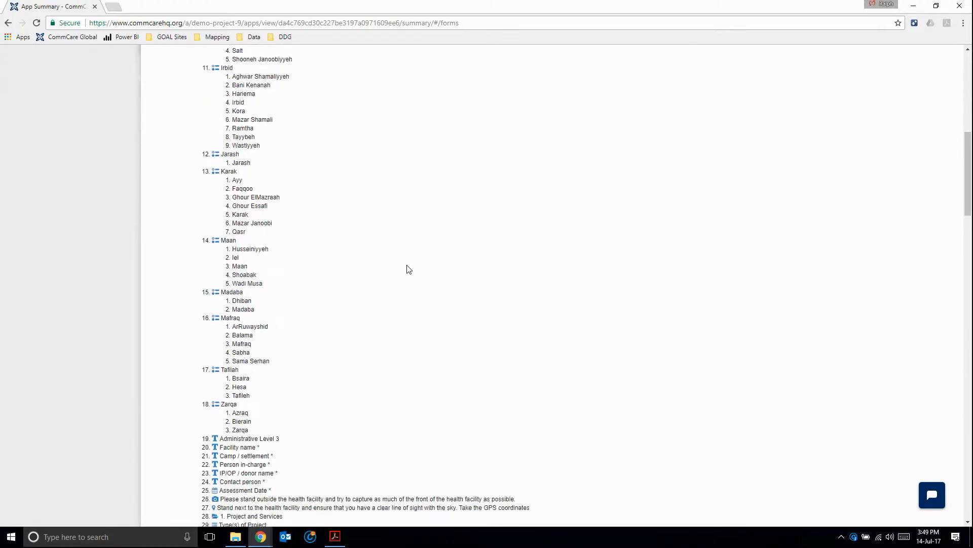
pyautogui.scroll(-20, 409, 269)
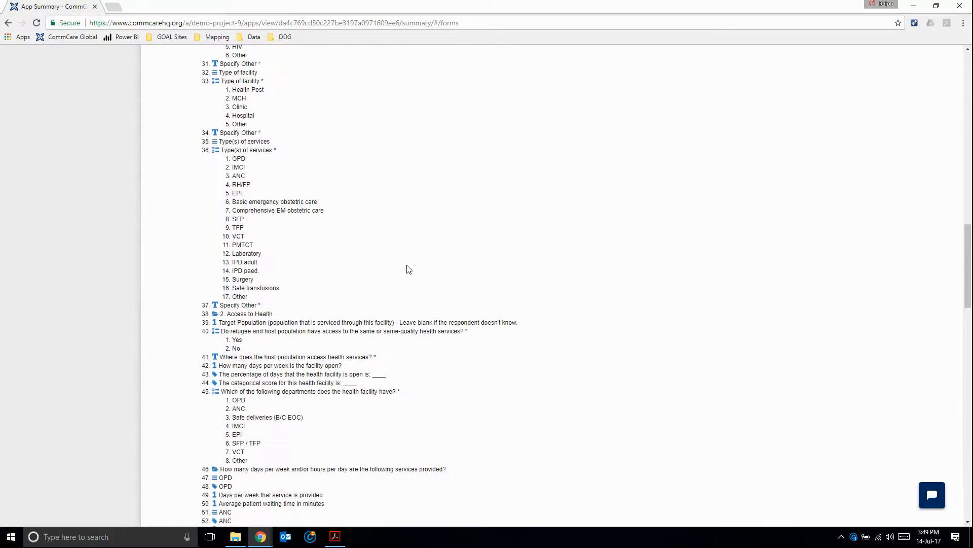
pyautogui.scroll(-15, 409, 269)
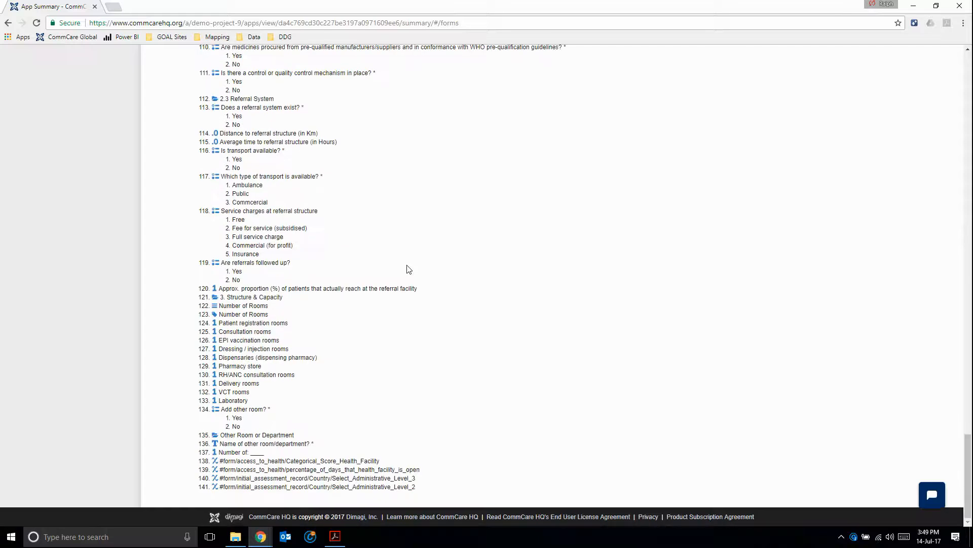
pyautogui.scroll(17, 409, 269)
pyautogui.scroll(20, 409, 269)
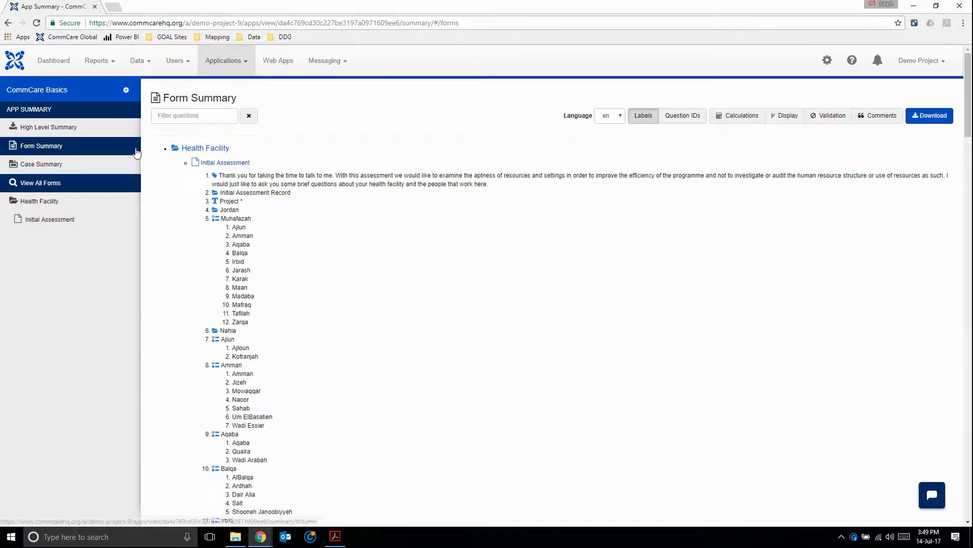
# - Restrict the form summary to the Initial Assessment form and examine its questions by Question IDs, including Manual_Administrative_Level_3
pyautogui.click(31, 222)
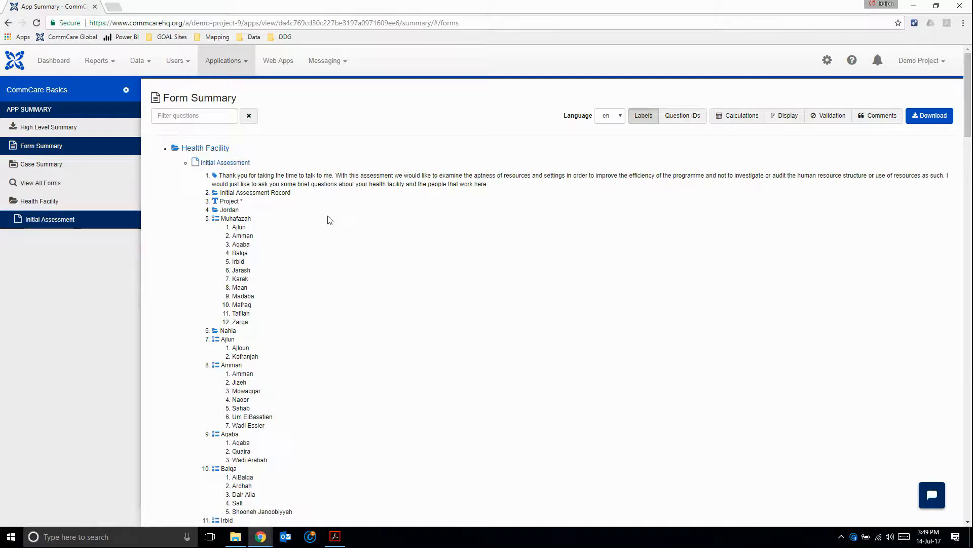
pyautogui.click(681, 117)
pyautogui.click(653, 120)
pyautogui.click(671, 119)
pyautogui.scroll(-10, 517, 305)
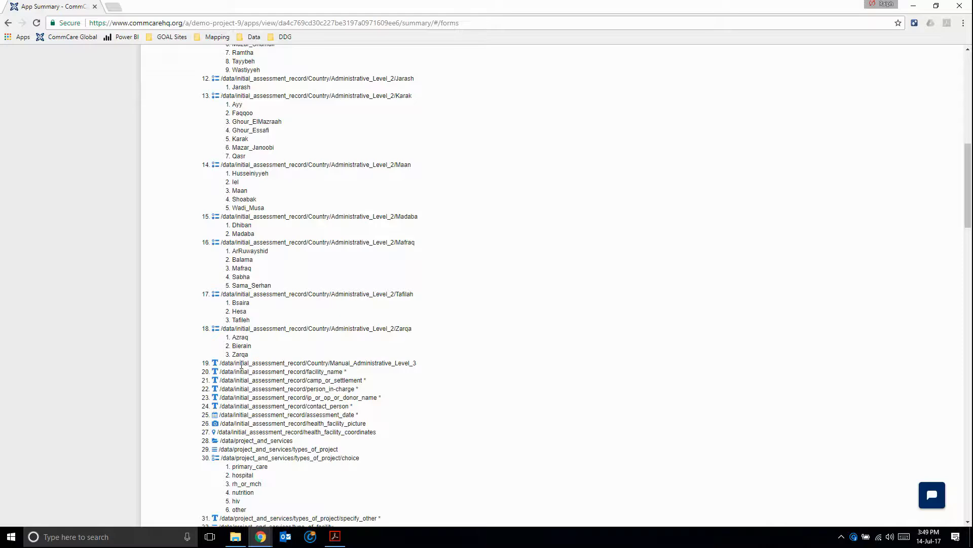
pyautogui.moveTo(227, 363); pyautogui.dragTo(419, 364)
pyautogui.scroll(12, 511, 365)
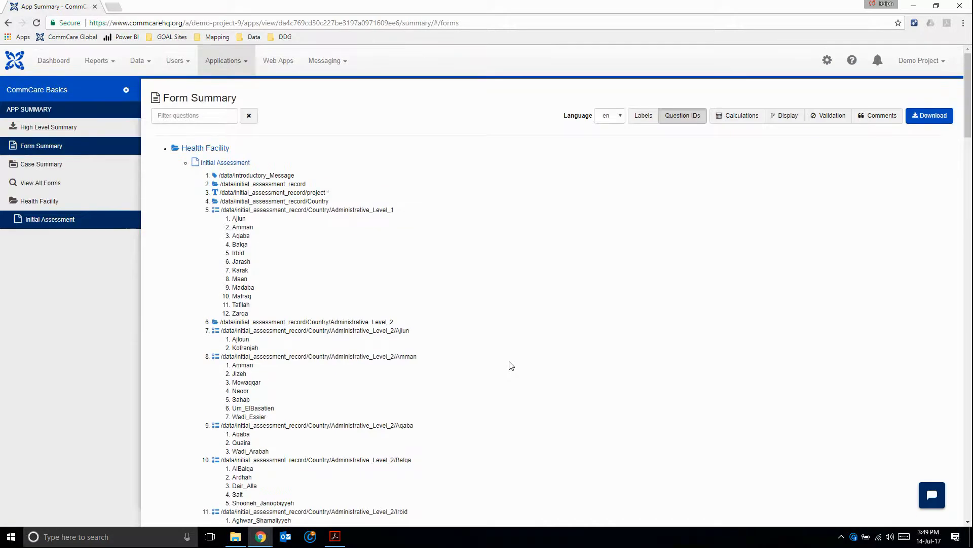
# - Switch the form summary back to question labels, check the Calculations option, and show the display conditions
pyautogui.click(644, 118)
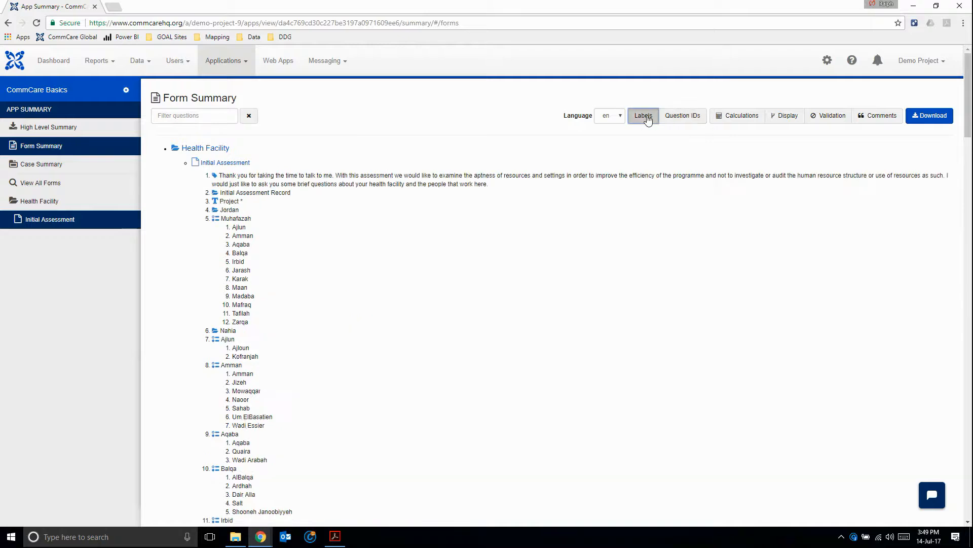
pyautogui.click(733, 118)
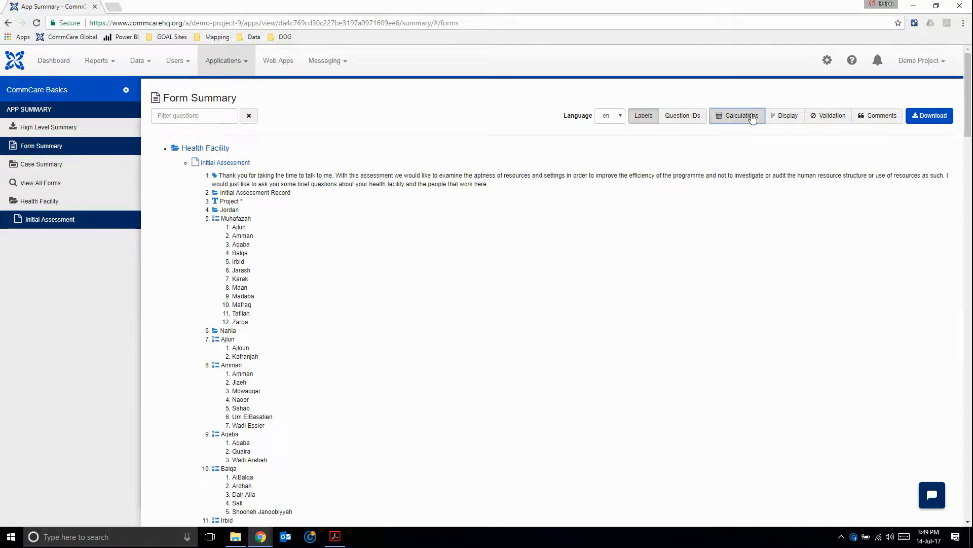
pyautogui.click(786, 117)
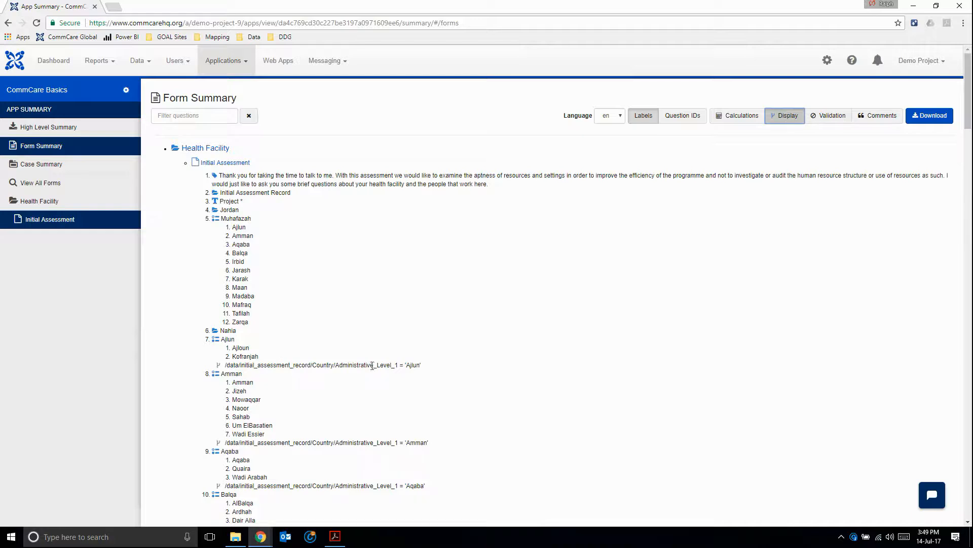
# - Review the display conditions of the Initial Assessment form's district questions, from Ajlun through Zarqa
pyautogui.scroll(-9, 504, 402)
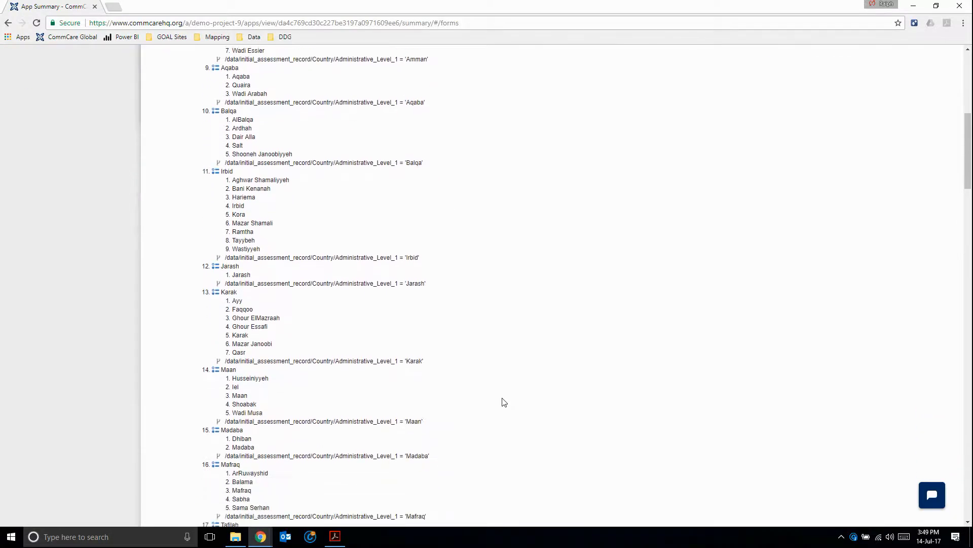
pyautogui.scroll(-6, 504, 402)
pyautogui.scroll(15, 505, 404)
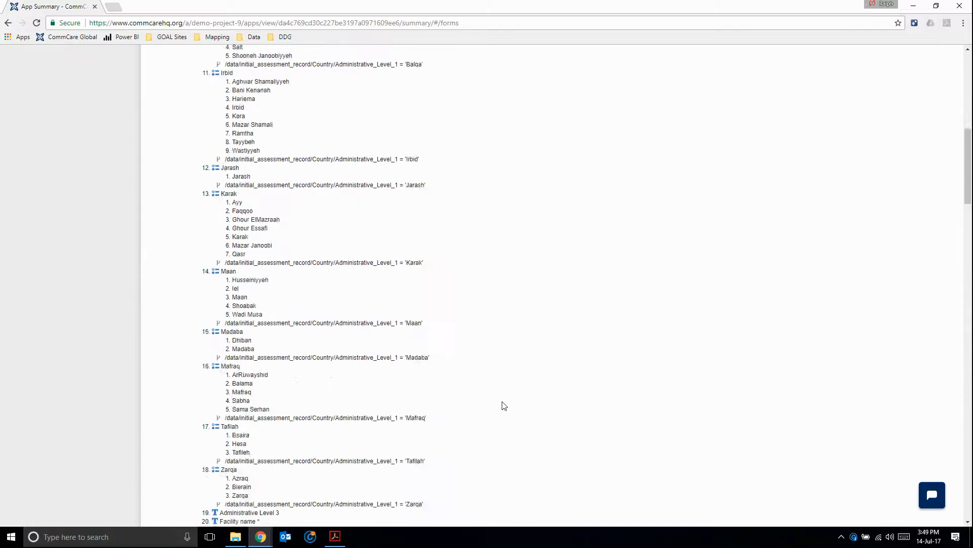
# - Replace the display conditions with the validation conditions in the form summary and look through the Initial Assessment questions
pyautogui.click(786, 118)
pyautogui.click(828, 116)
pyautogui.scroll(-3, 452, 360)
pyautogui.scroll(-9, 453, 360)
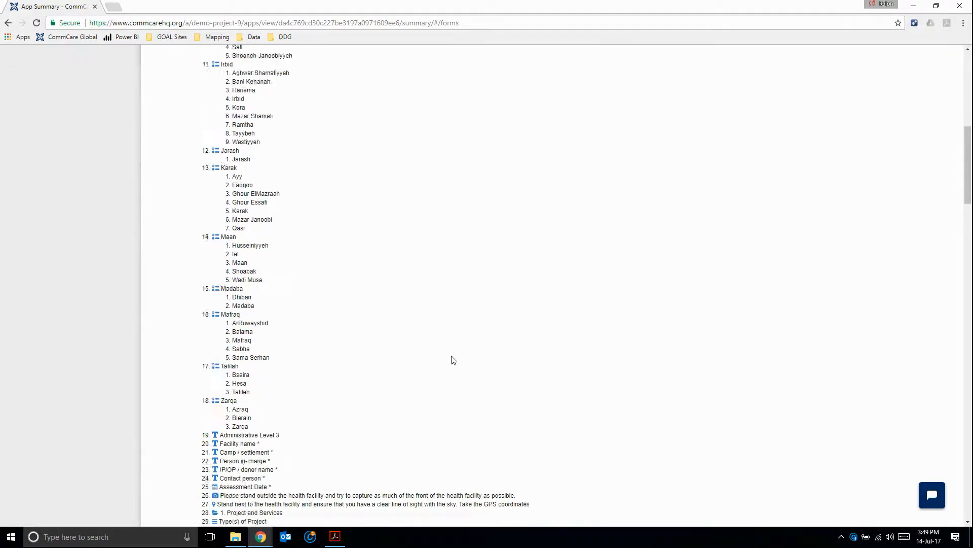
pyautogui.scroll(13, 442, 327)
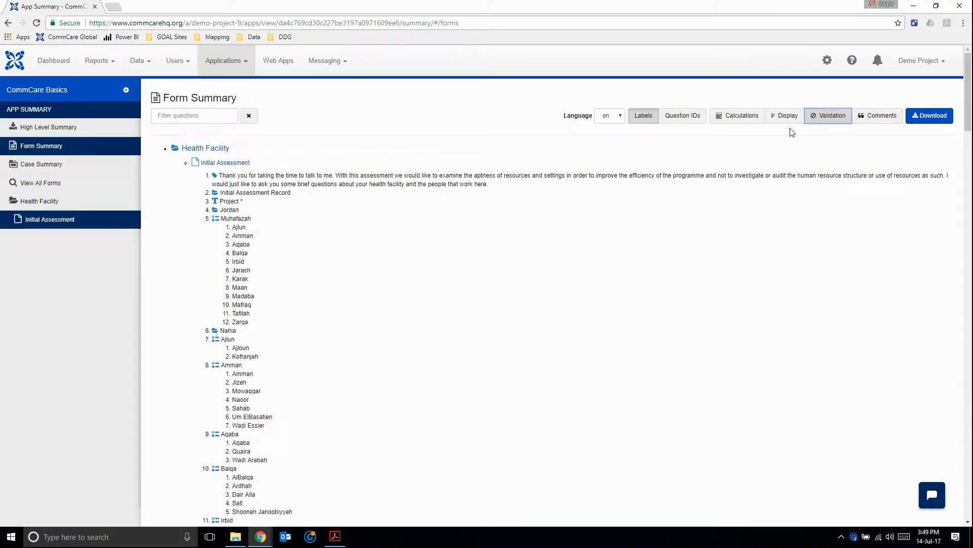
# - Download the form summary as a workbook, open it in Excel and examine the question rows of its Initial Assessment sheet
pyautogui.click(930, 115)
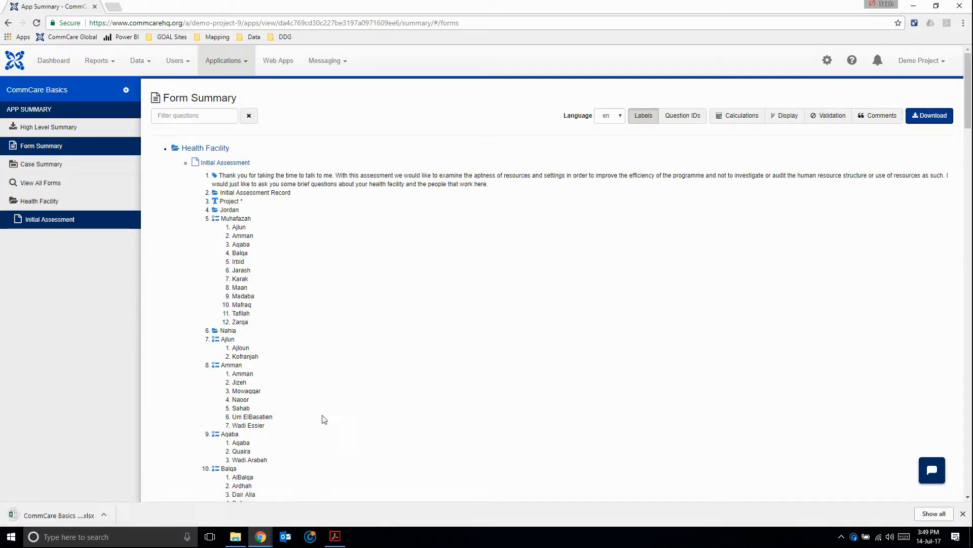
pyautogui.click(33, 519)
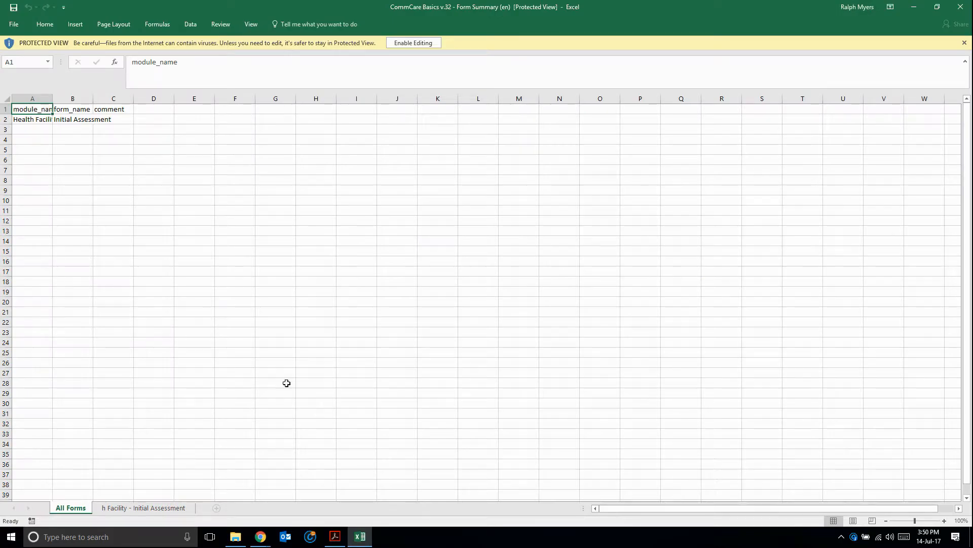
pyautogui.click(147, 509)
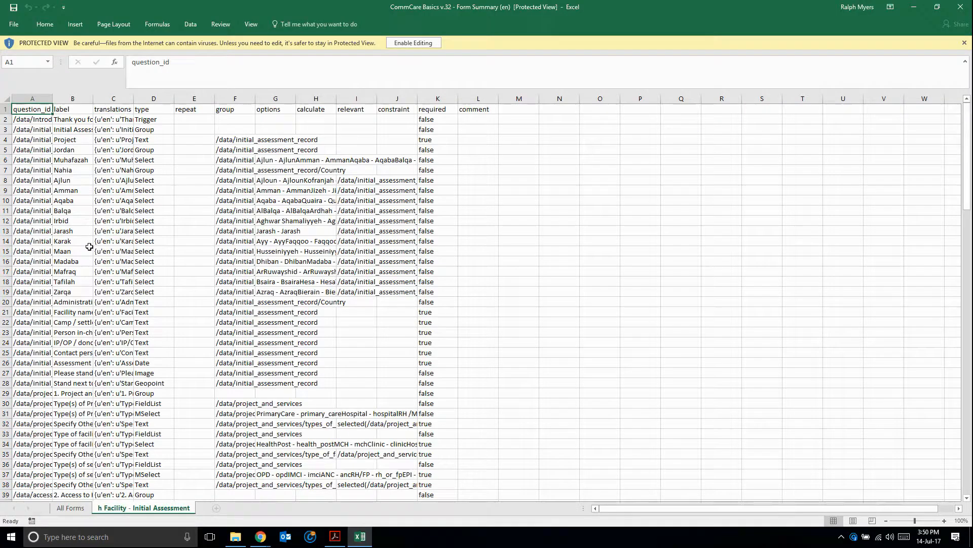
pyautogui.scroll(-13, 21, 209)
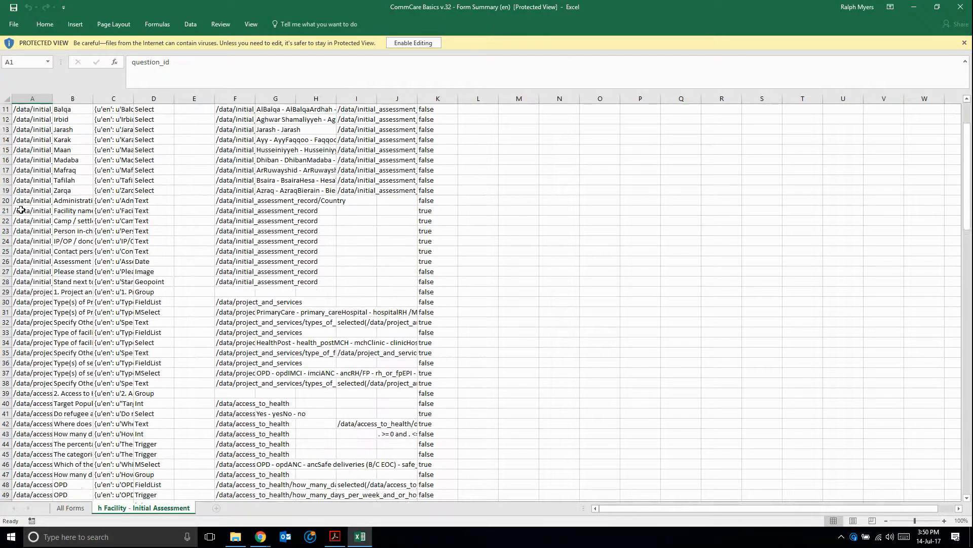
pyautogui.scroll(13, 20, 209)
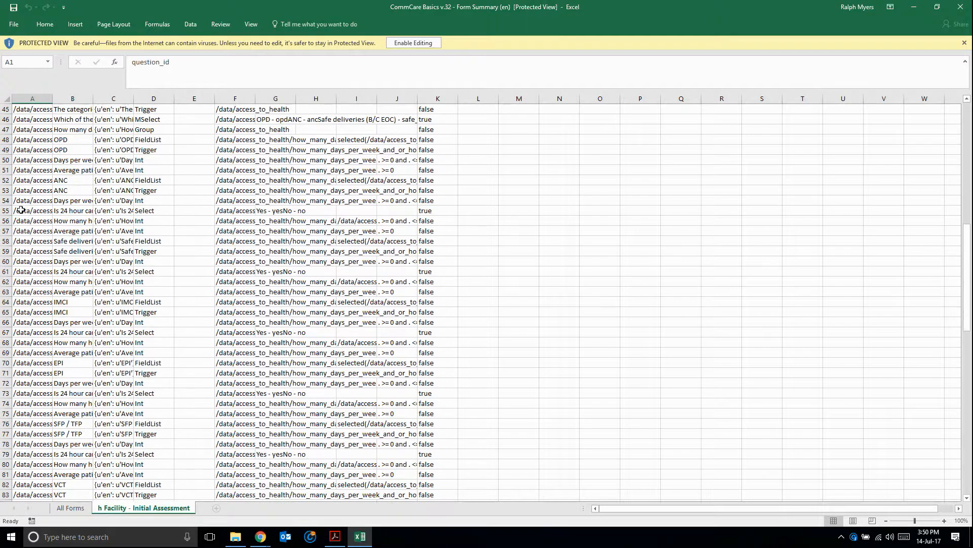
# - Switch from Excel back to the browser and return to the CommCare Basics app's main page
pyautogui.click(913, 7)
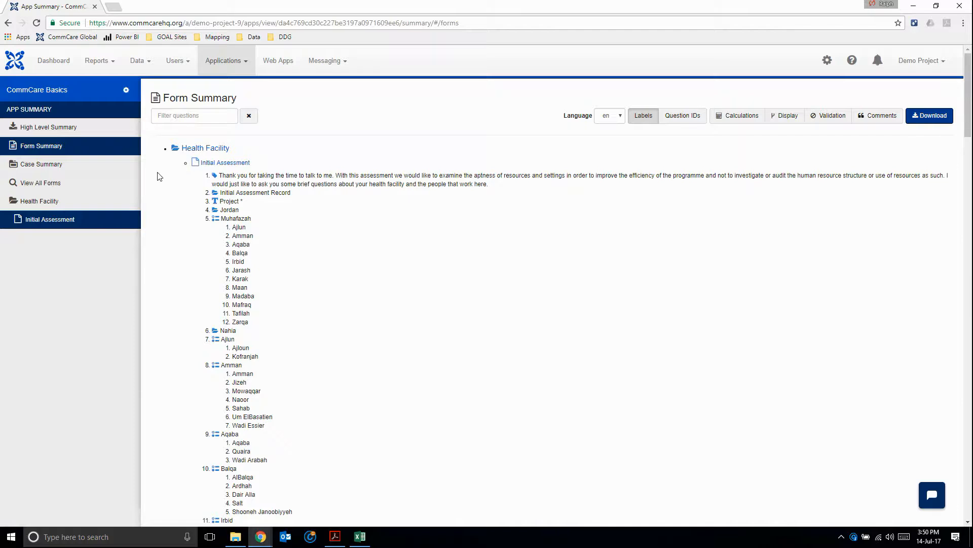
pyautogui.click(38, 89)
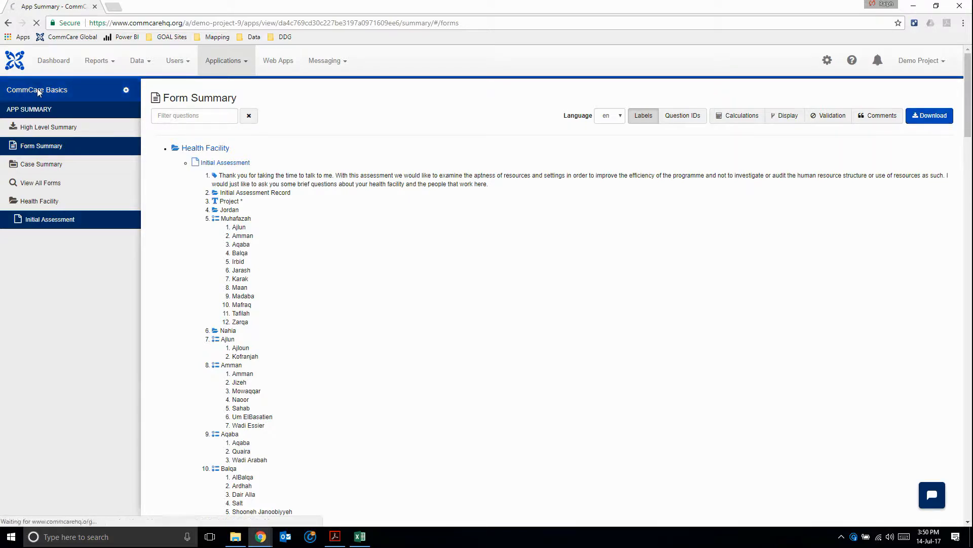